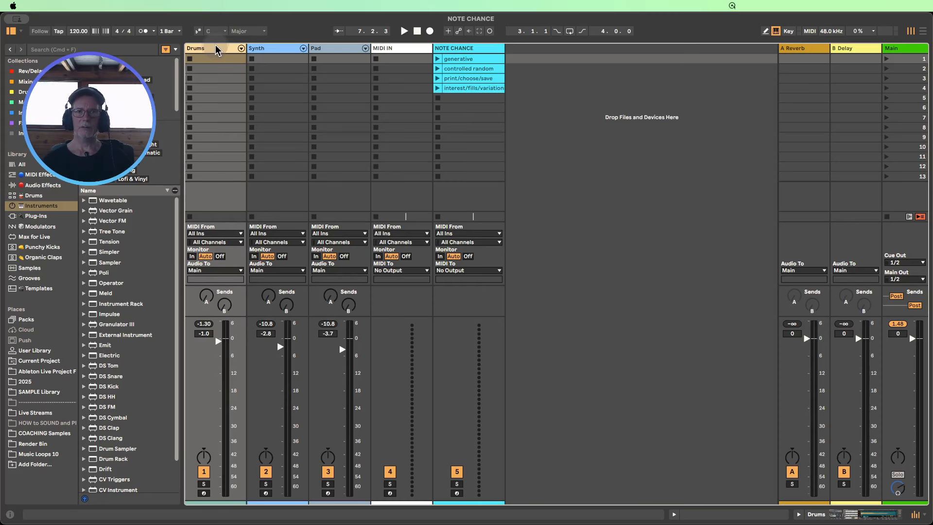
Create an empty one-bar MIDI clip in the first slot of the Drums track.
{"action": "double_click", "coordinate": [216, 50]}
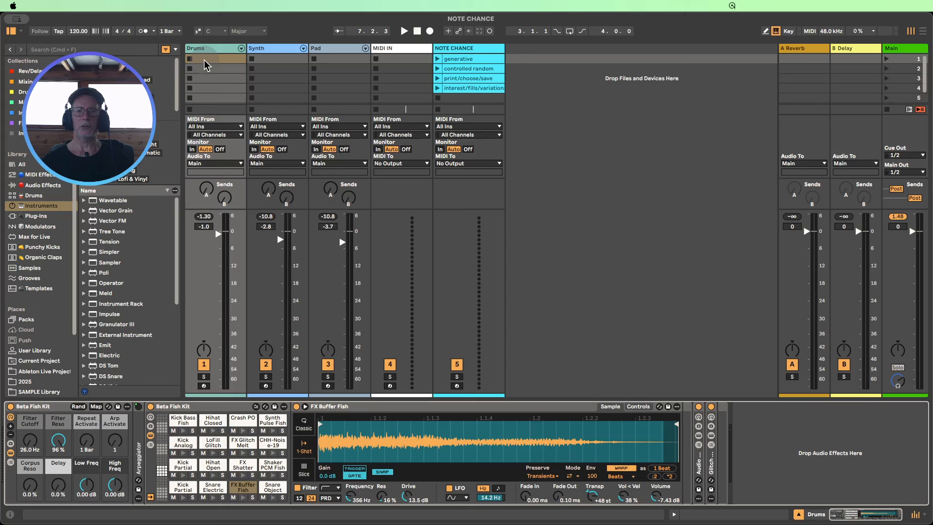
{"action": "left_click", "coordinate": [216, 50]}
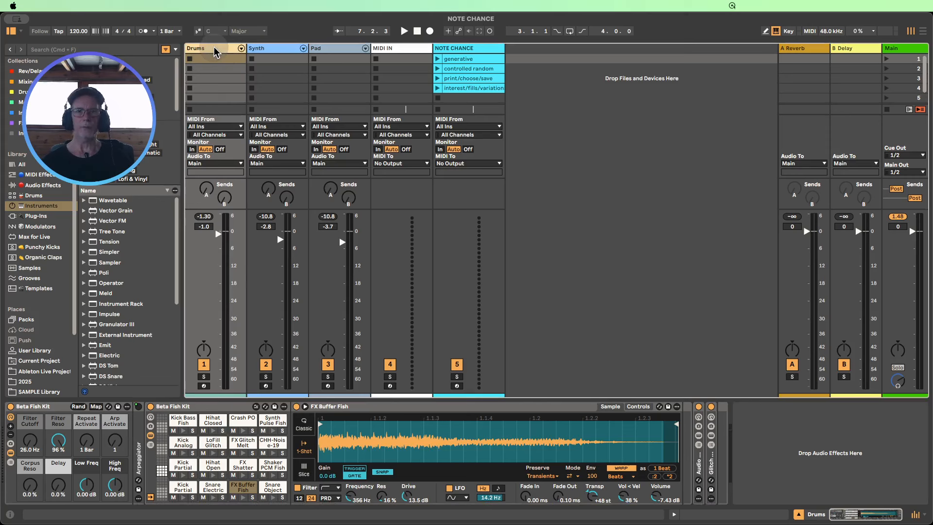
{"action": "double_click", "coordinate": [217, 59]}
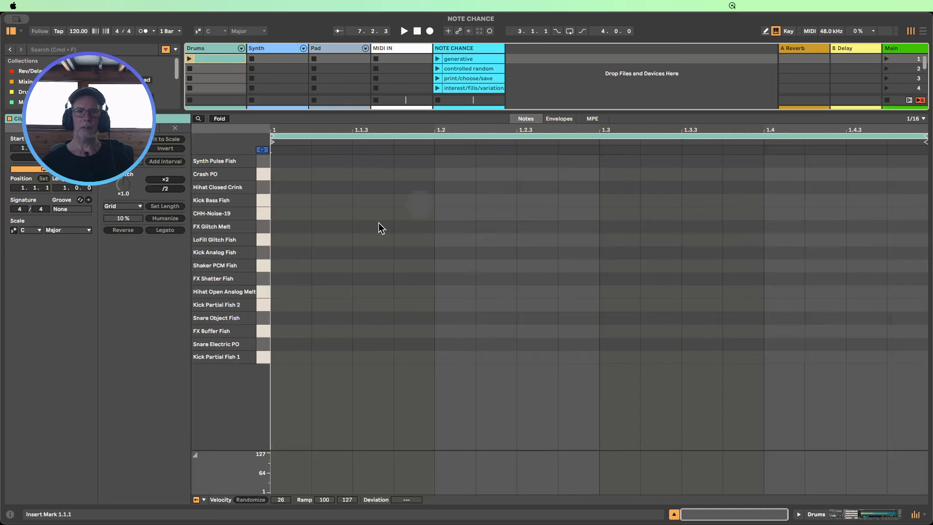
Audition the CHH-Noise-19 hi-hat and draw a sixteenth note for it at the start of the clip.
{"action": "left_click", "coordinate": [262, 217]}
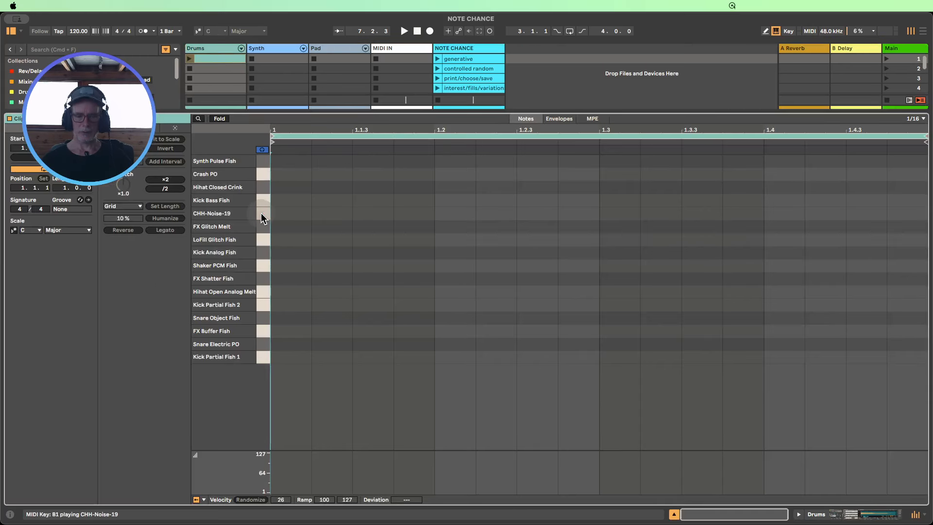
{"action": "key", "text": "b"}
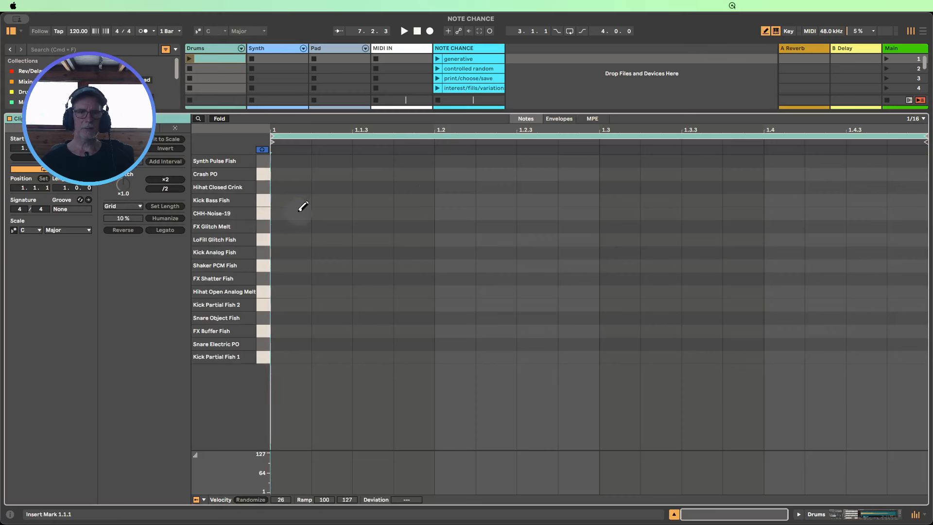
{"action": "left_click", "coordinate": [294, 213]}
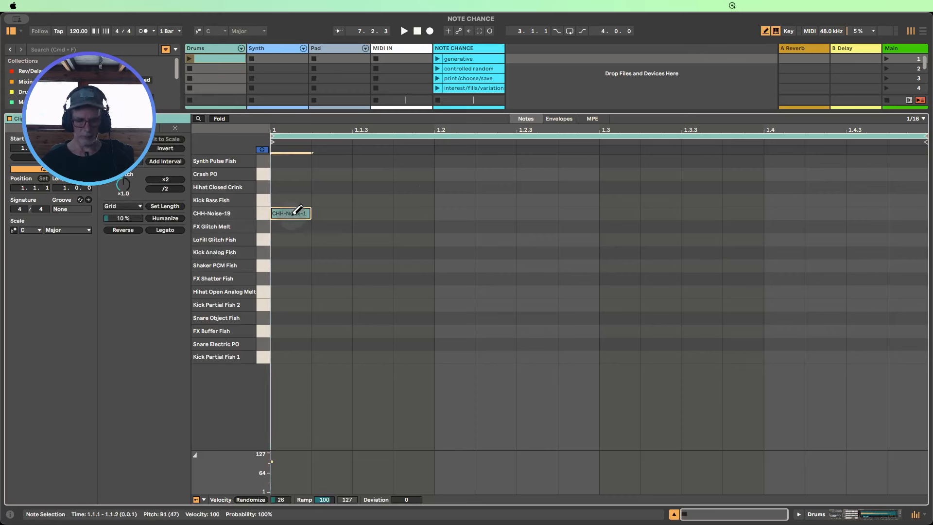
{"action": "key", "text": "b"}
Duplicate the CHH-Noise-19 note repeatedly until sixteenth notes fill the whole bar.
{"action": "key", "text": "super+d"}
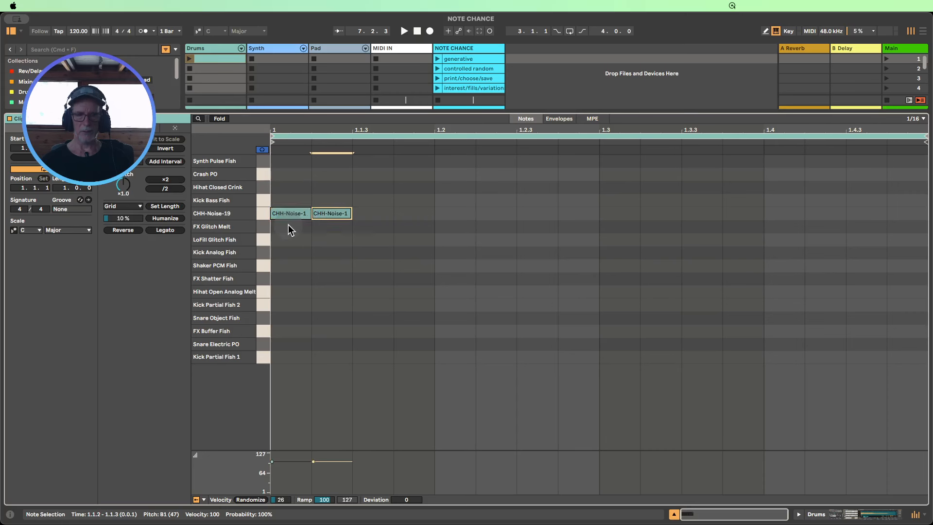
{"action": "key", "text": "super+d"}
{"action": "key", "text": "super+d"}
{"action": "key", "text": "super+d"}
{"action": "key", "text": "super+d"}
{"action": "key", "text": "super+d"}
{"action": "key", "text": "super+d"}
{"action": "key", "text": "super+d"}
{"action": "key", "text": "super+d"}
{"action": "key", "text": "super+d"}
{"action": "key", "text": "super+d"}
{"action": "key", "text": "super+d"}
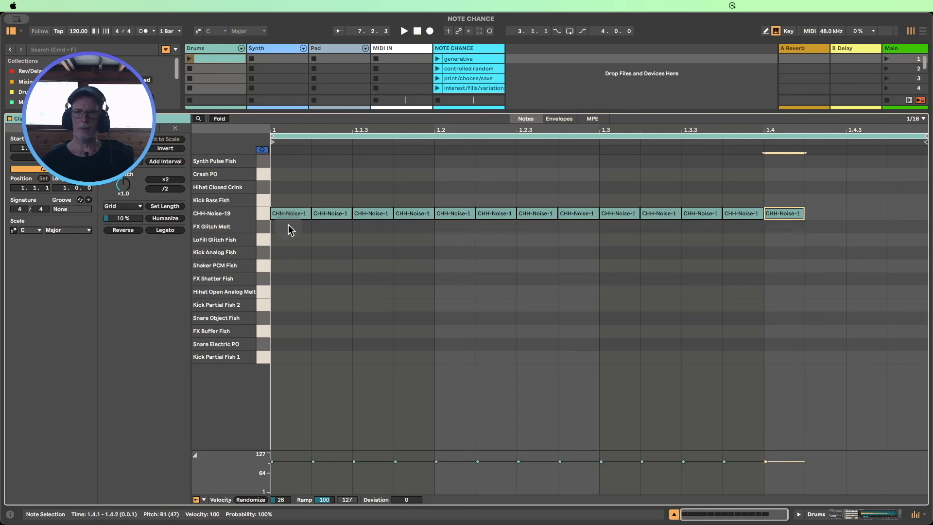
{"action": "key", "text": "super+d"}
{"action": "key", "text": "super+d"}
{"action": "key", "text": "super+d"}
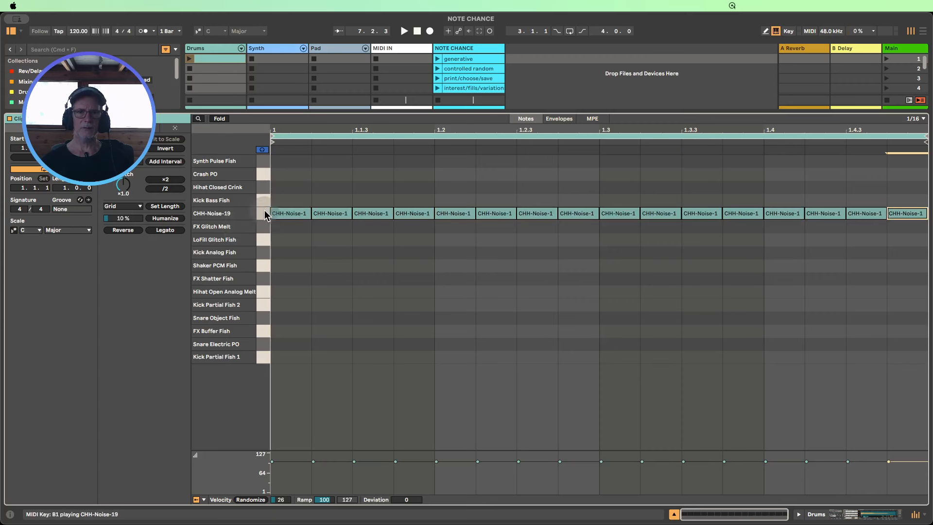
Select all CHH-Noise-19 notes and shorten them slightly during playback, then stop playback.
{"action": "left_click", "coordinate": [265, 215]}
{"action": "key", "text": "space"}
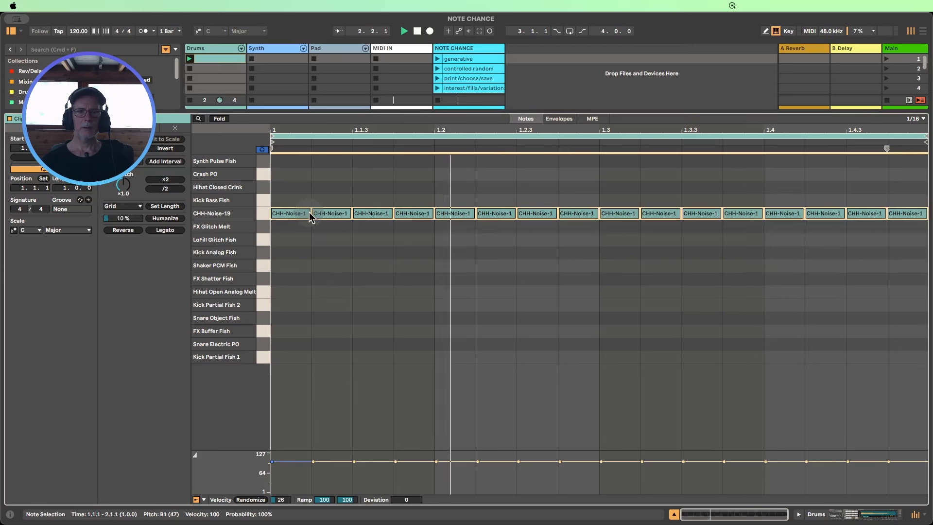
{"action": "left_click_drag", "start_coordinate": [309, 215], "coordinate": [306, 212]}
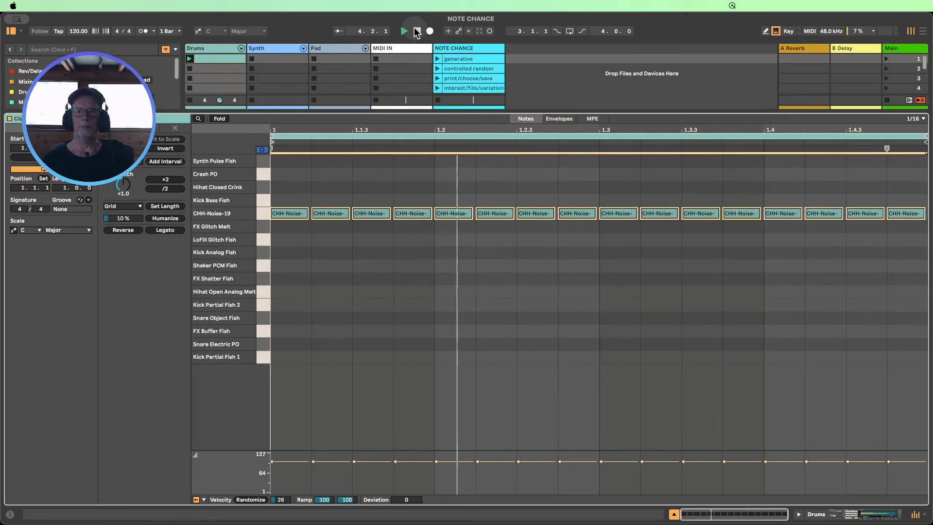
{"action": "left_click", "coordinate": [417, 32]}
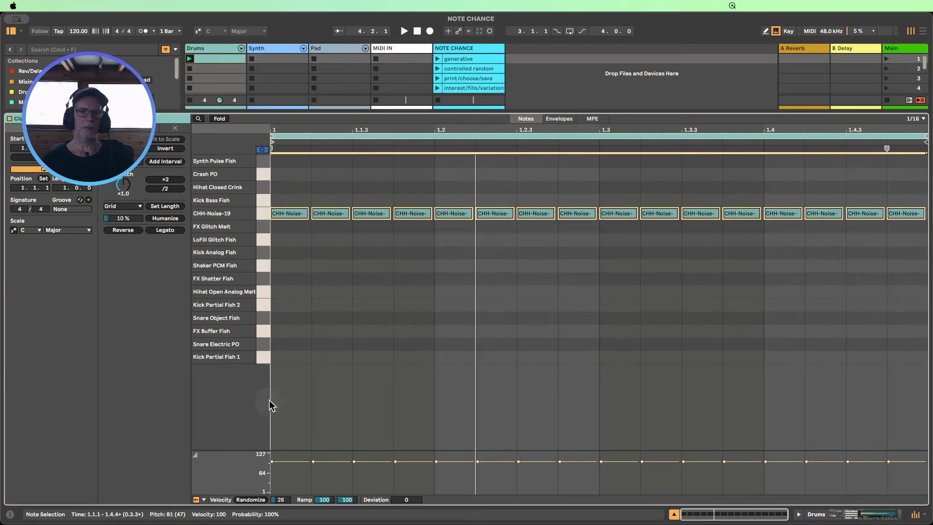
Randomize the hi-hat notes' velocities with an amount of 26 and listen to the clip.
{"action": "left_click", "coordinate": [250, 500]}
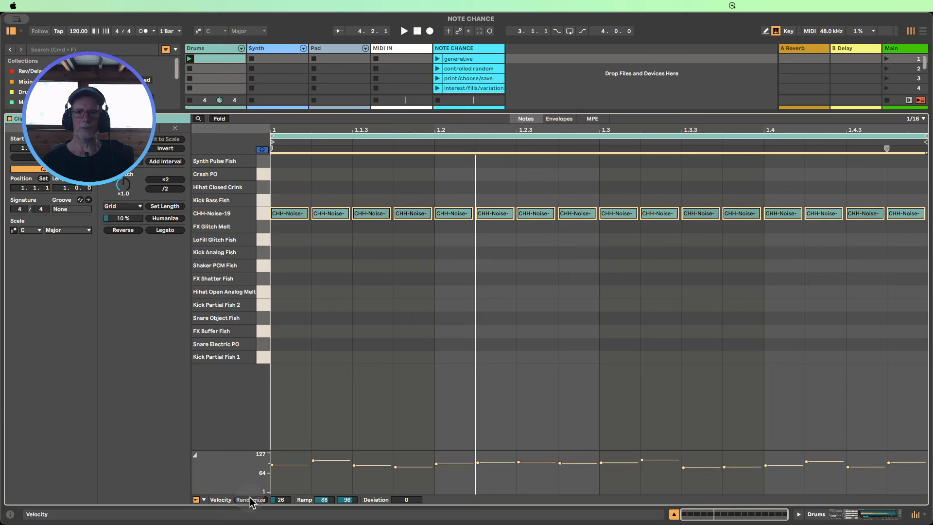
{"action": "left_click", "coordinate": [189, 59]}
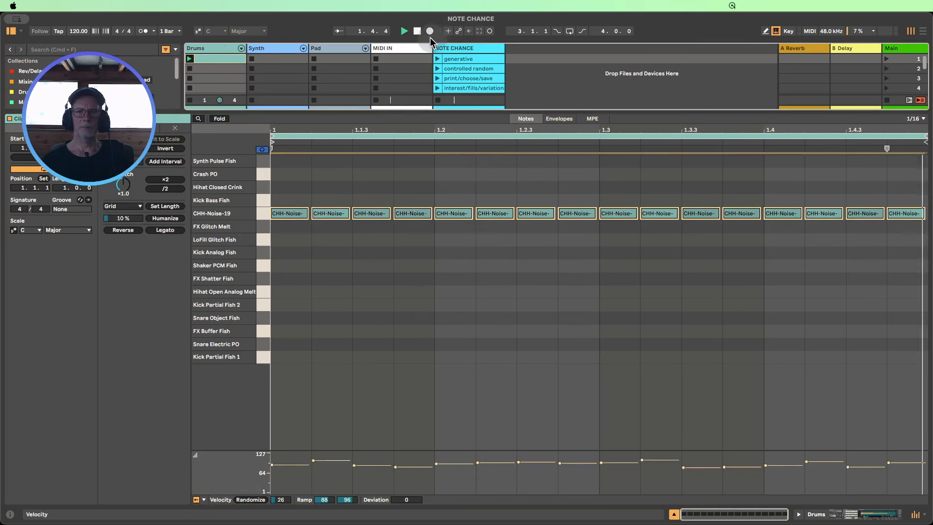
{"action": "left_click", "coordinate": [417, 31]}
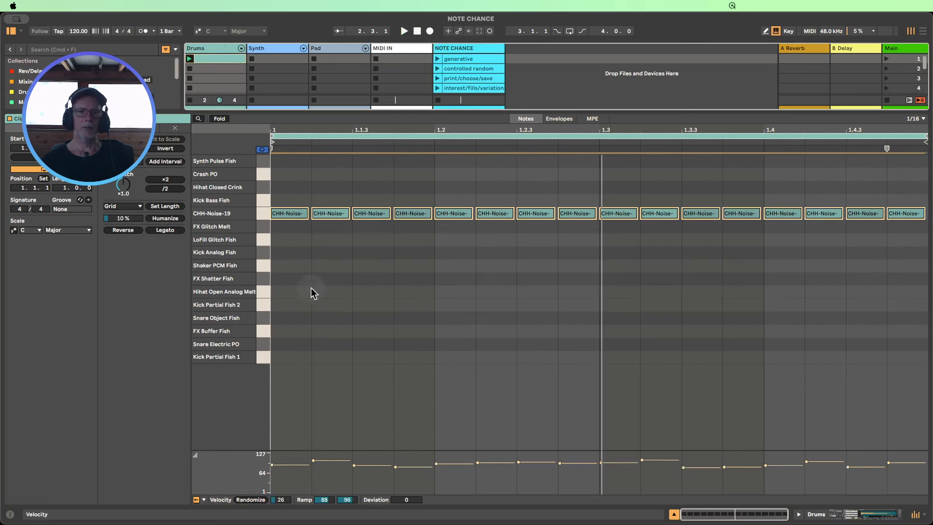
Select the Velocity lane, hide the lane area below the notes and show it again.
{"action": "left_click", "coordinate": [227, 463]}
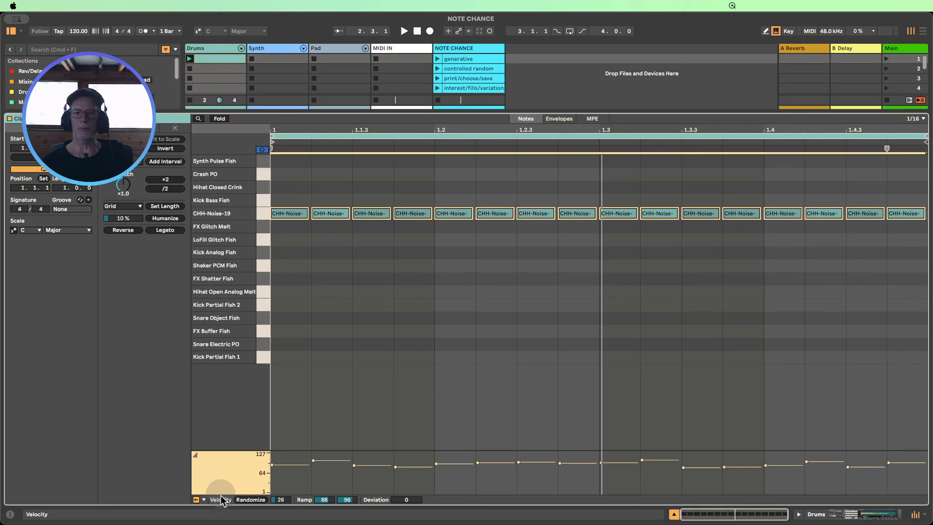
{"action": "left_click", "coordinate": [197, 500]}
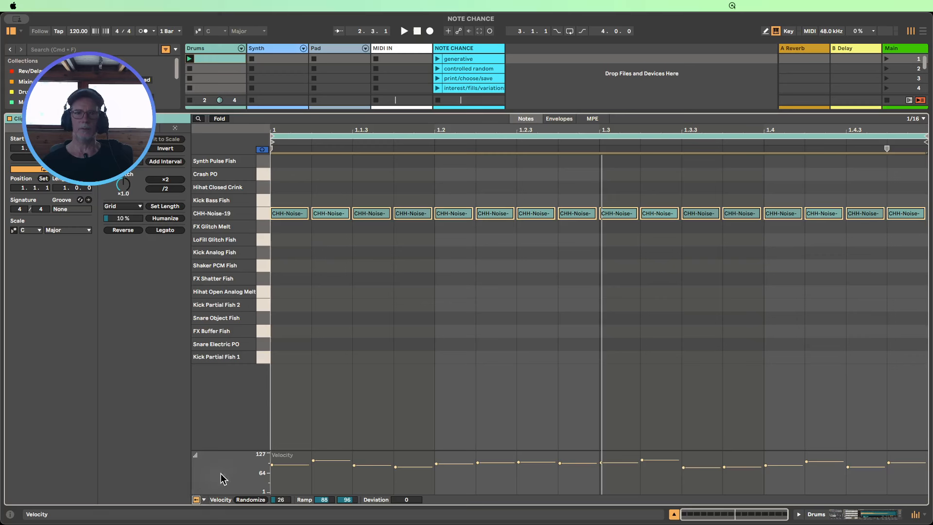
{"action": "left_click", "coordinate": [197, 500]}
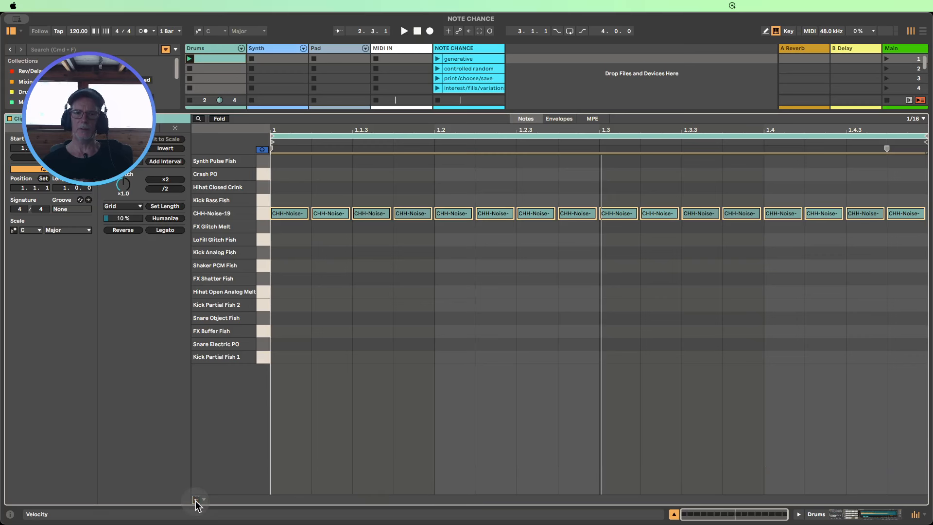
{"action": "left_click", "coordinate": [197, 500]}
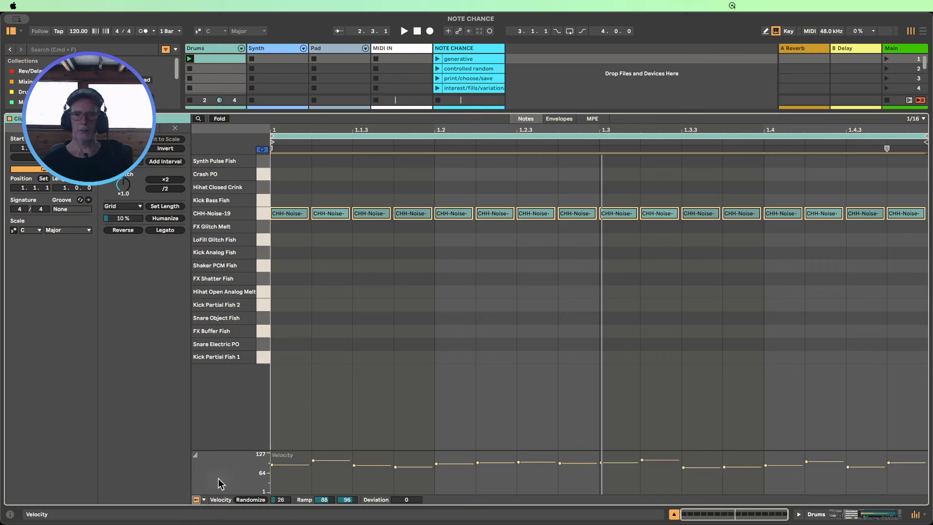
Show the Chance lane in the note editor and adjust the heights of the Velocity and Chance lanes.
{"action": "left_click", "coordinate": [203, 500]}
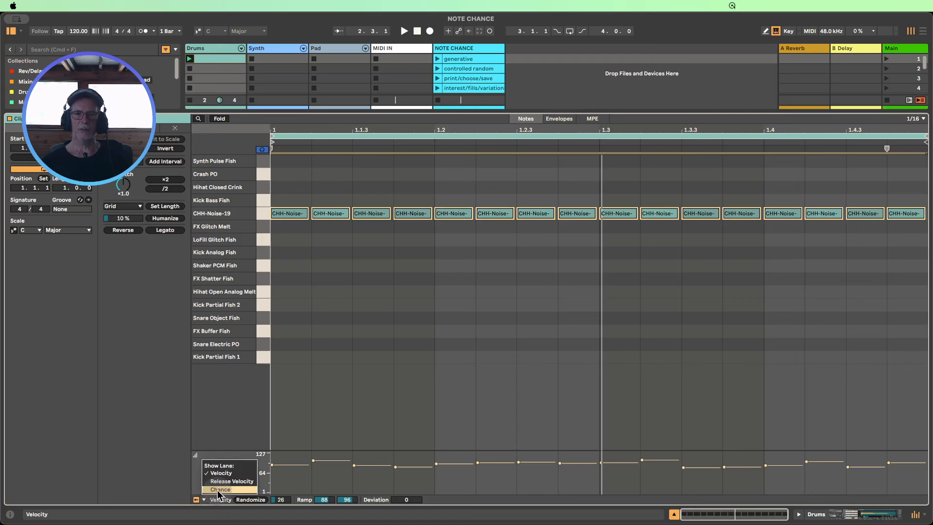
{"action": "left_click", "coordinate": [218, 493]}
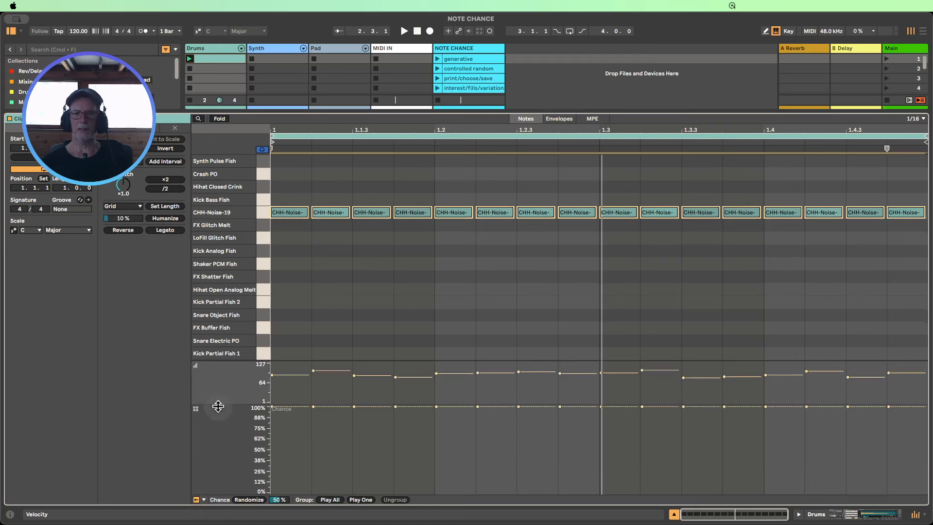
{"action": "left_click_drag", "start_coordinate": [218, 406], "coordinate": [217, 440]}
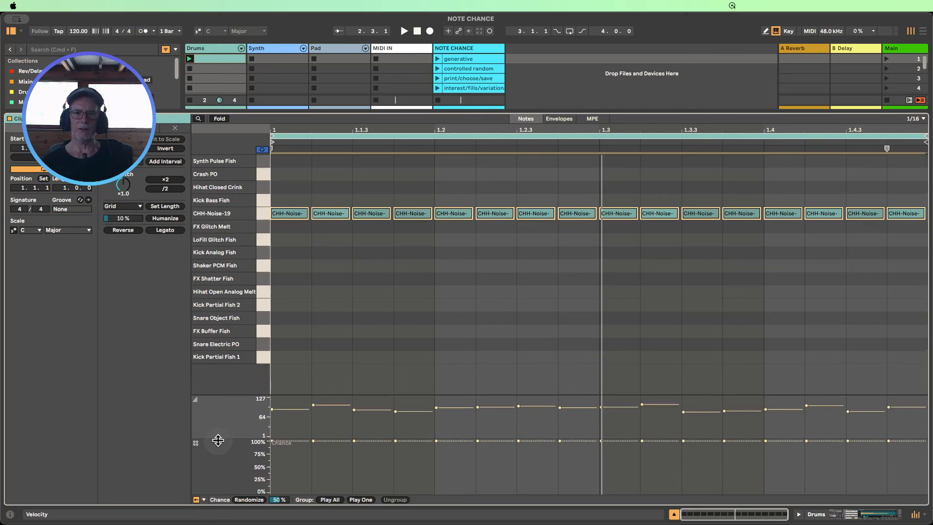
{"action": "left_click", "coordinate": [224, 468]}
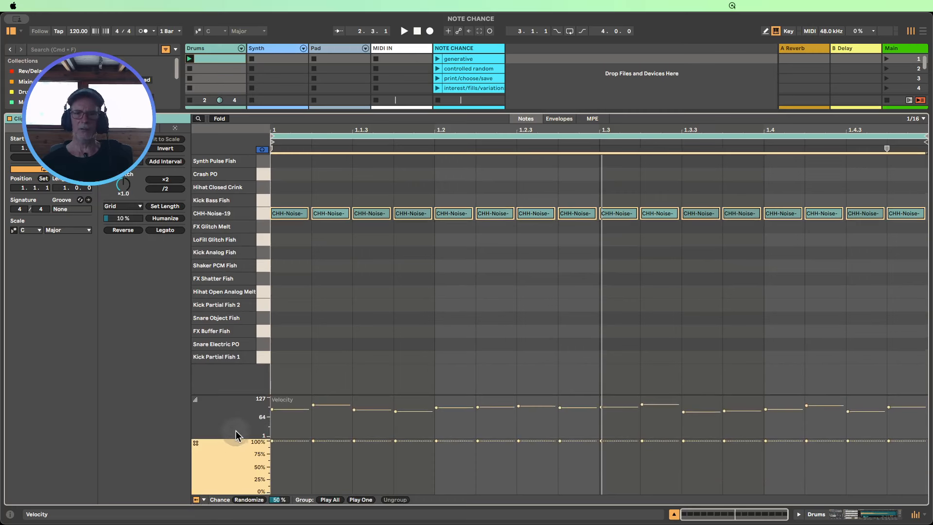
{"action": "mouse_move", "coordinate": [235, 441]}
{"action": "left_mouse_down"}
{"action": "mouse_move", "coordinate": [256, 294]}
{"action": "mouse_move", "coordinate": [239, 448]}
{"action": "left_mouse_up"}
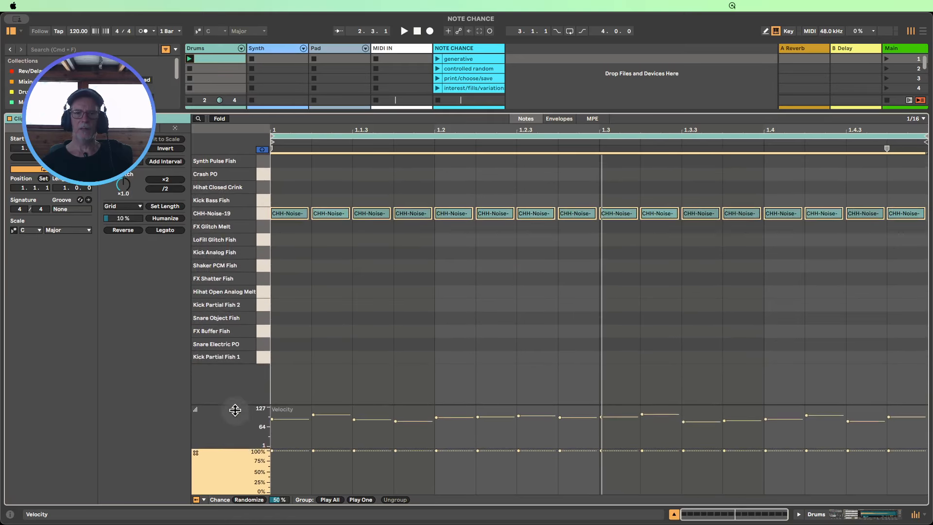
{"action": "left_click_drag", "start_coordinate": [235, 405], "coordinate": [235, 389]}
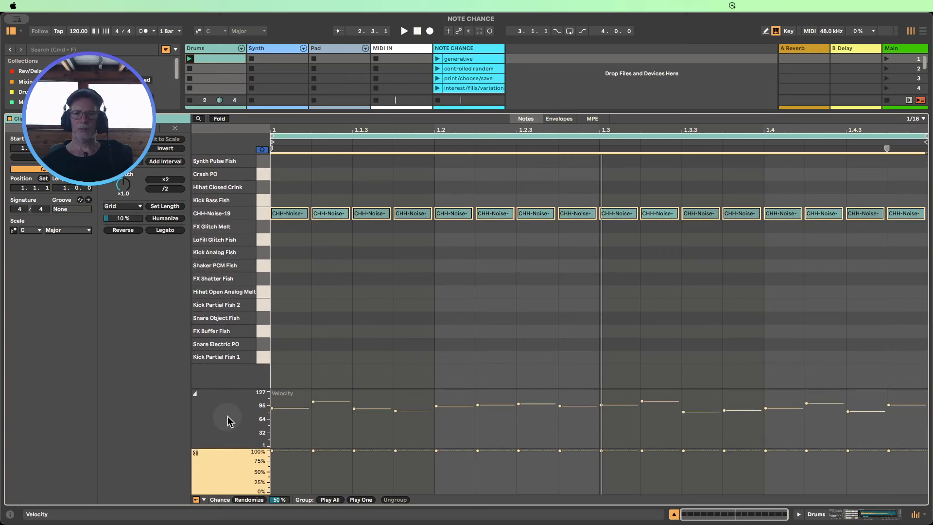
Switch between the Velocity and Chance lanes to compare their controls, finish on Chance and make that lane slightly taller.
{"action": "left_click", "coordinate": [238, 433]}
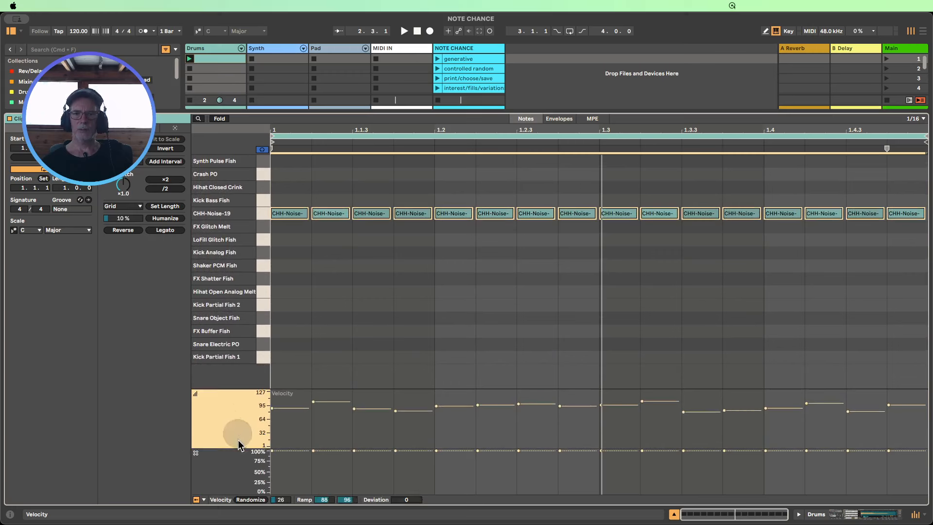
{"action": "left_click", "coordinate": [227, 467]}
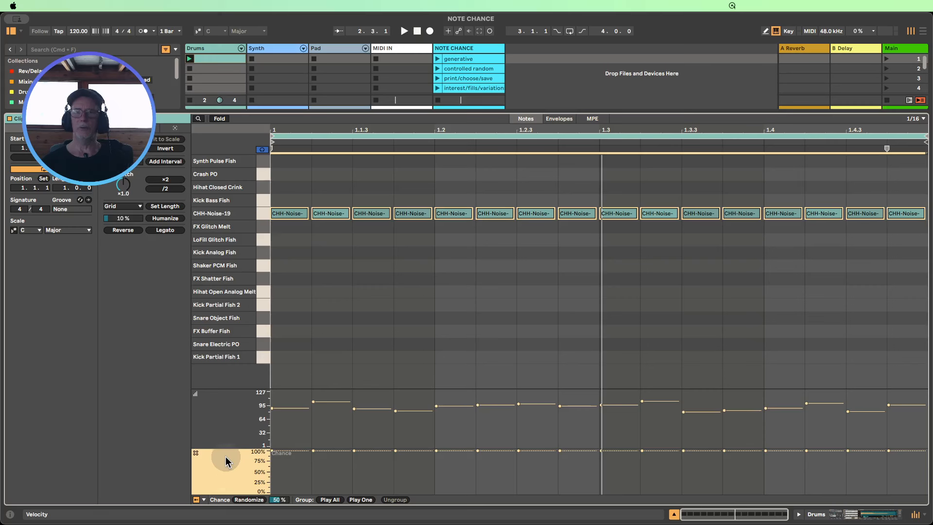
{"action": "left_click", "coordinate": [230, 433]}
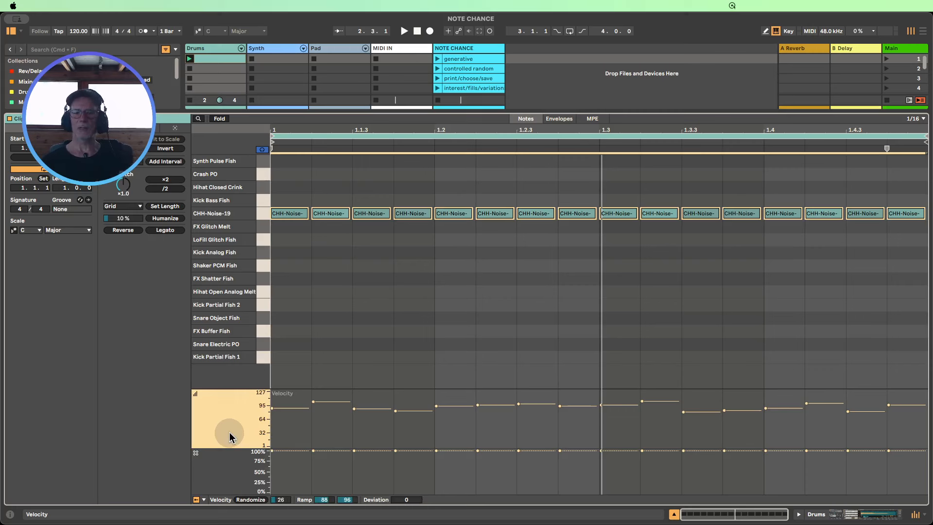
{"action": "left_click", "coordinate": [219, 472]}
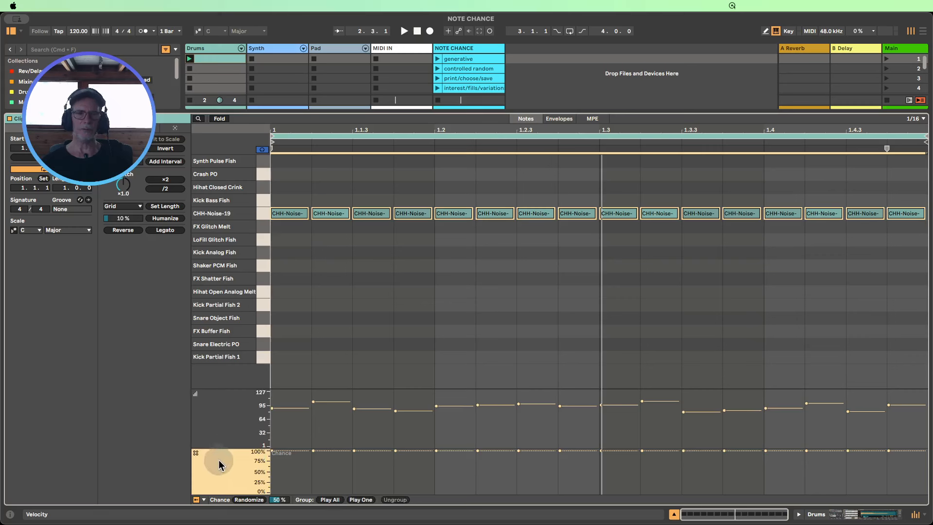
{"action": "left_click_drag", "start_coordinate": [223, 448], "coordinate": [223, 440]}
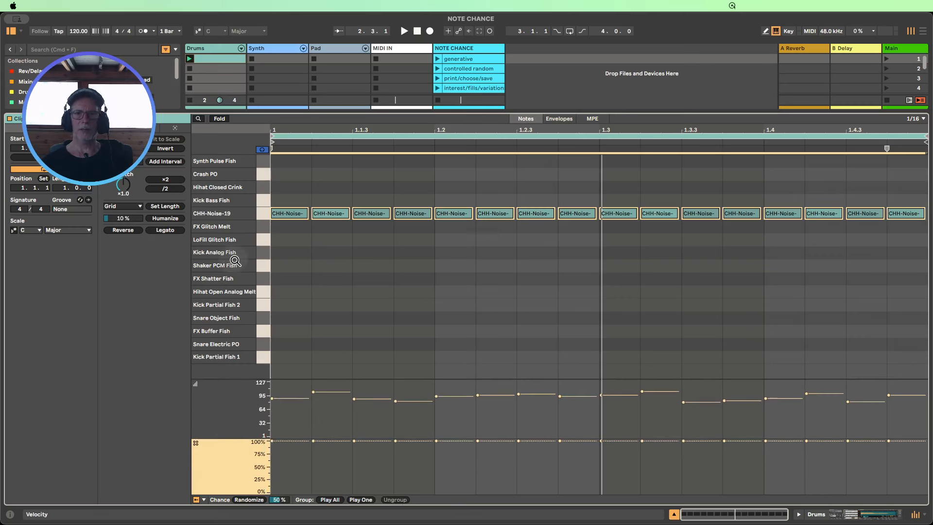
Select all CHH-Noise-19 notes and clear the selection again, with the Chance lane active.
{"action": "left_click", "coordinate": [262, 217]}
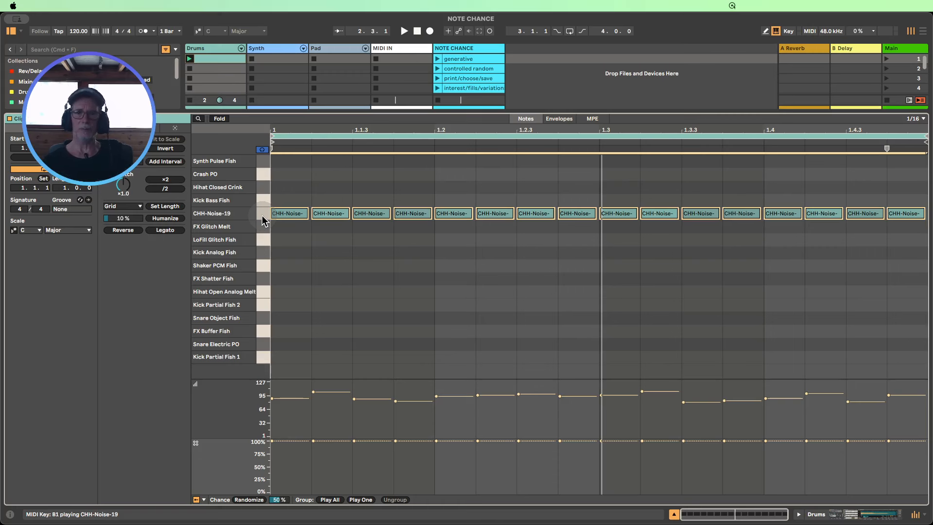
{"action": "left_click", "coordinate": [360, 261]}
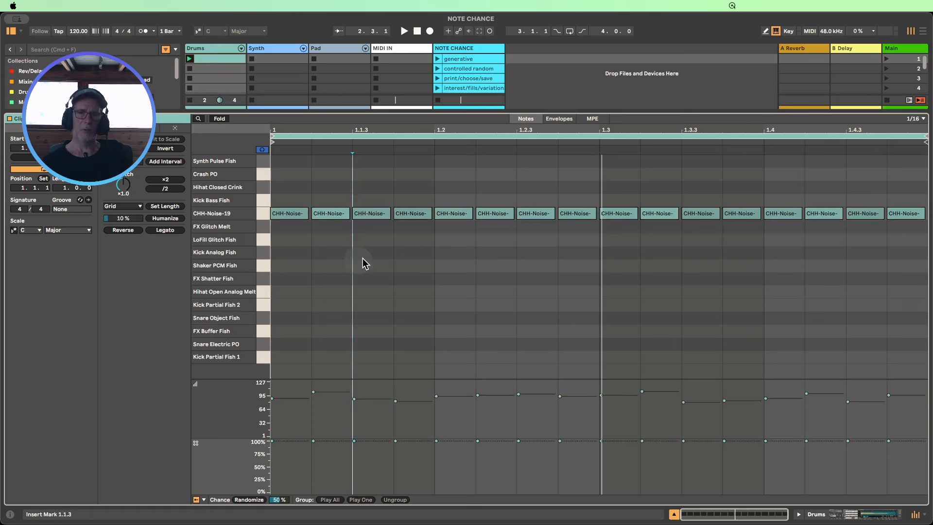
{"action": "left_click", "coordinate": [233, 464]}
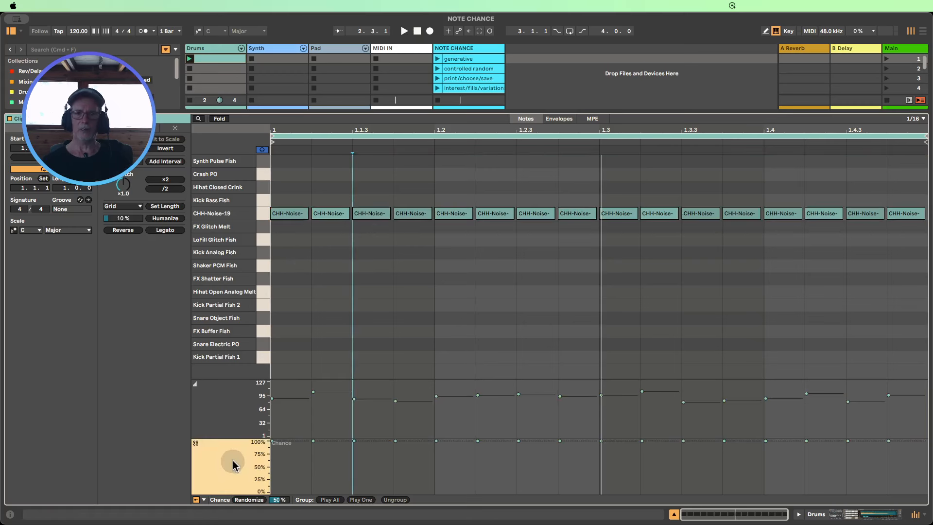
{"action": "left_click", "coordinate": [260, 216]}
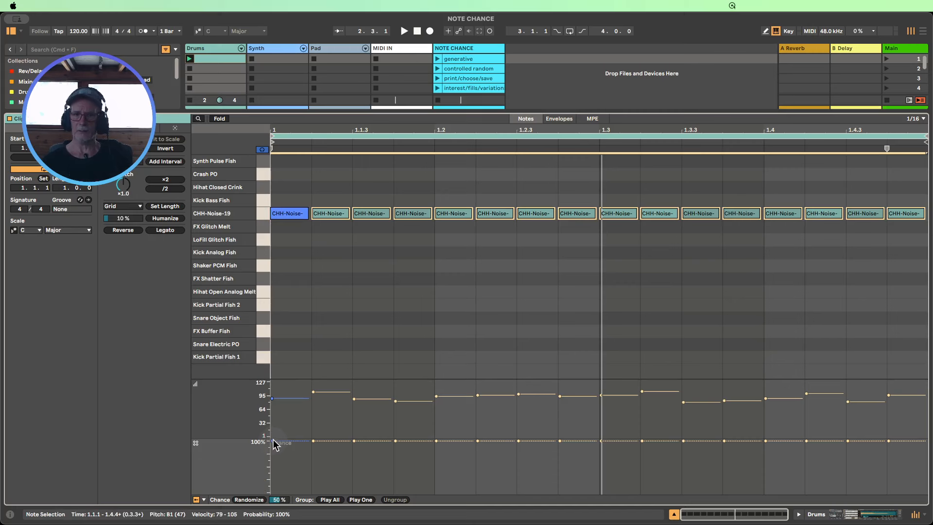
{"action": "left_click", "coordinate": [378, 270]}
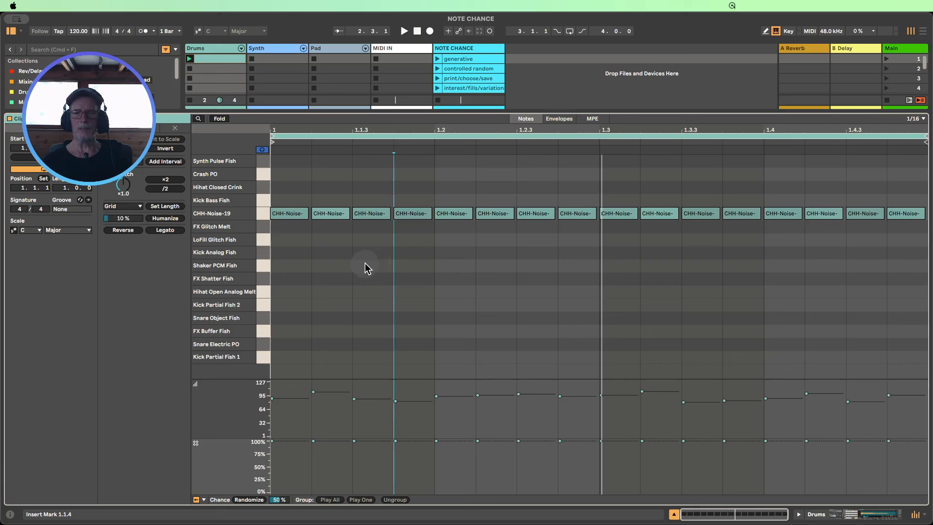
Set the chance of the first, second and fourth CHH-Noise-19 notes to 32%, 50% and 72%.
{"action": "left_click_drag", "start_coordinate": [366, 268], "coordinate": [374, 165]}
{"action": "left_click", "coordinate": [537, 214]}
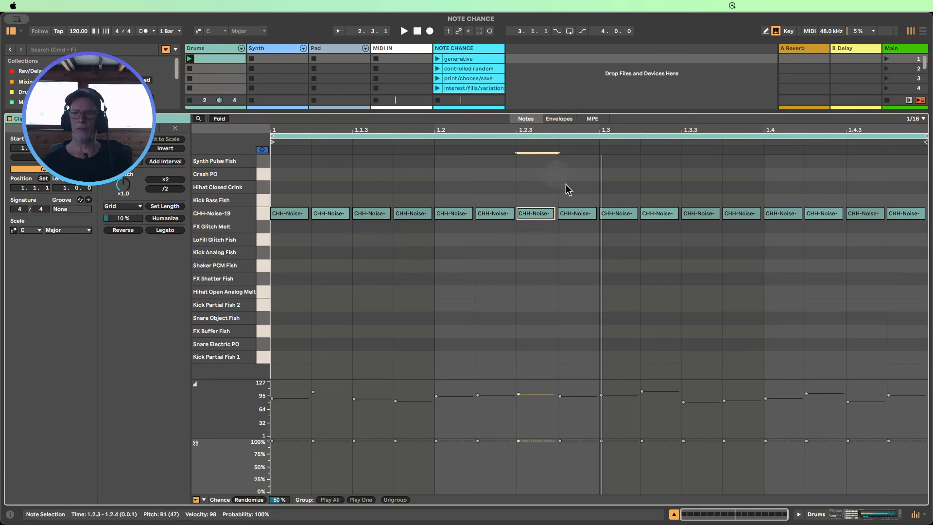
{"action": "left_click", "coordinate": [700, 213]}
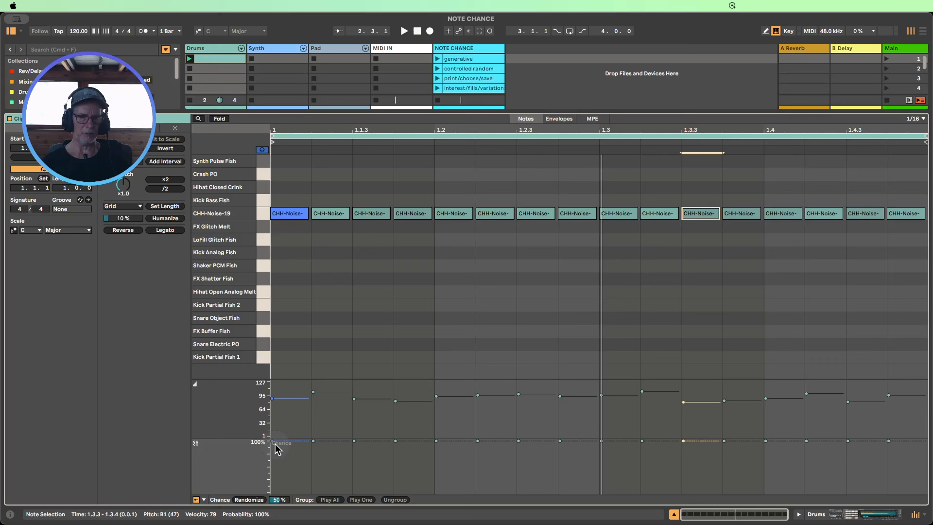
{"action": "left_click_drag", "start_coordinate": [275, 443], "coordinate": [271, 475]}
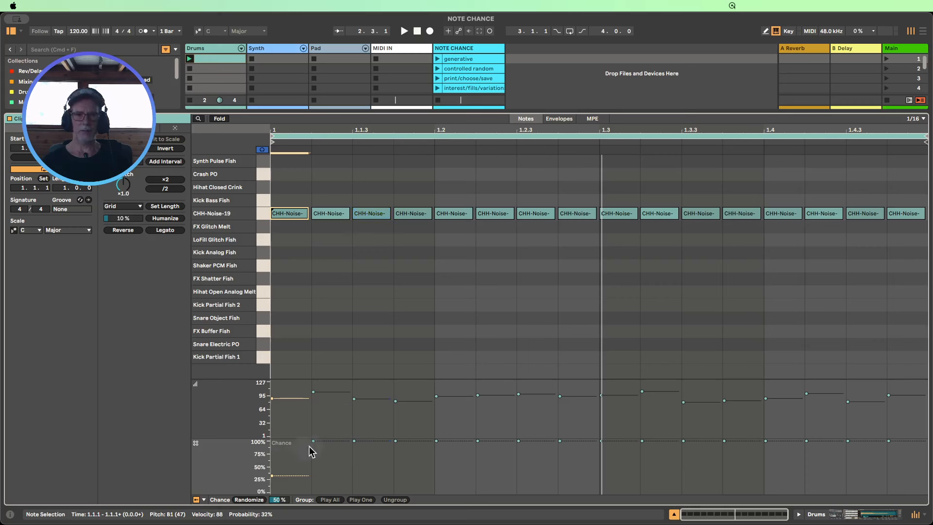
{"action": "left_click_drag", "start_coordinate": [313, 441], "coordinate": [314, 467]}
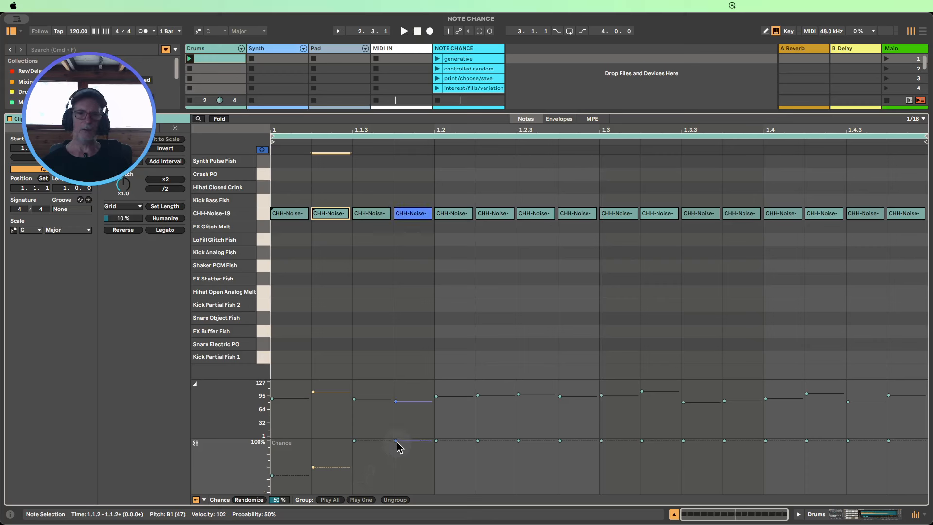
{"action": "left_click_drag", "start_coordinate": [396, 441], "coordinate": [396, 455]}
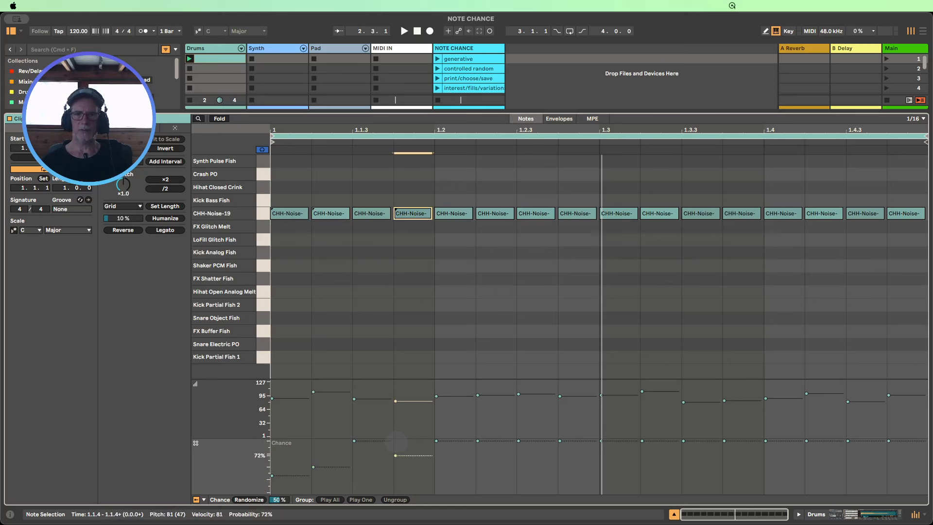
Duplicate the first four CHH-Noise-19 notes three times so their chance pattern fills the whole bar.
{"action": "left_click_drag", "start_coordinate": [430, 246], "coordinate": [277, 190]}
{"action": "key", "text": "super+d"}
{"action": "key", "text": "super+d"}
{"action": "key", "text": "super+d"}
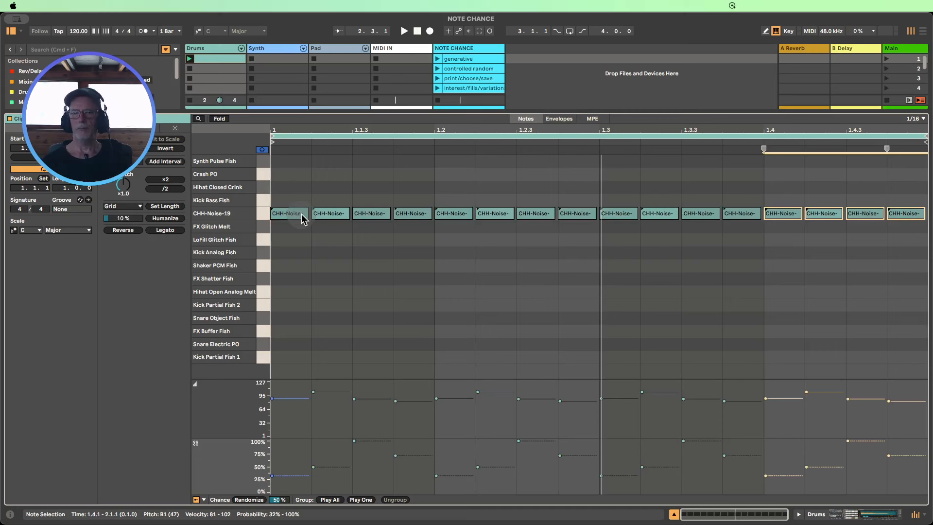
Clear the note selection, play the first Drums clip to hear its chance pattern, and stop playback.
{"action": "left_click", "coordinate": [374, 476]}
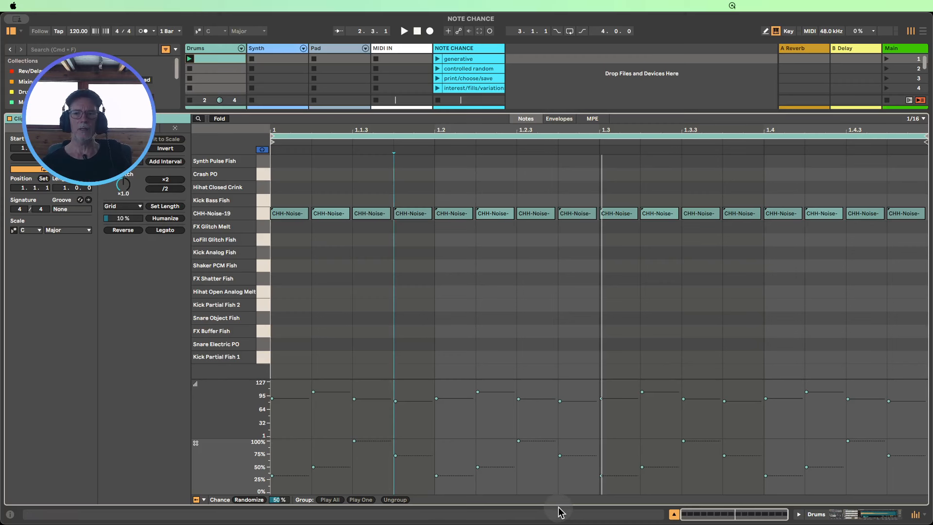
{"action": "left_click", "coordinate": [189, 59]}
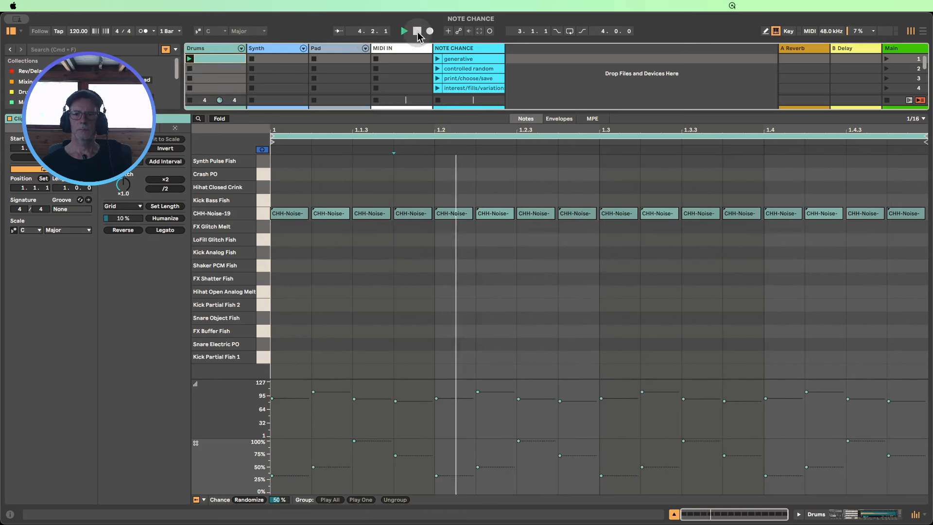
{"action": "left_click", "coordinate": [417, 31]}
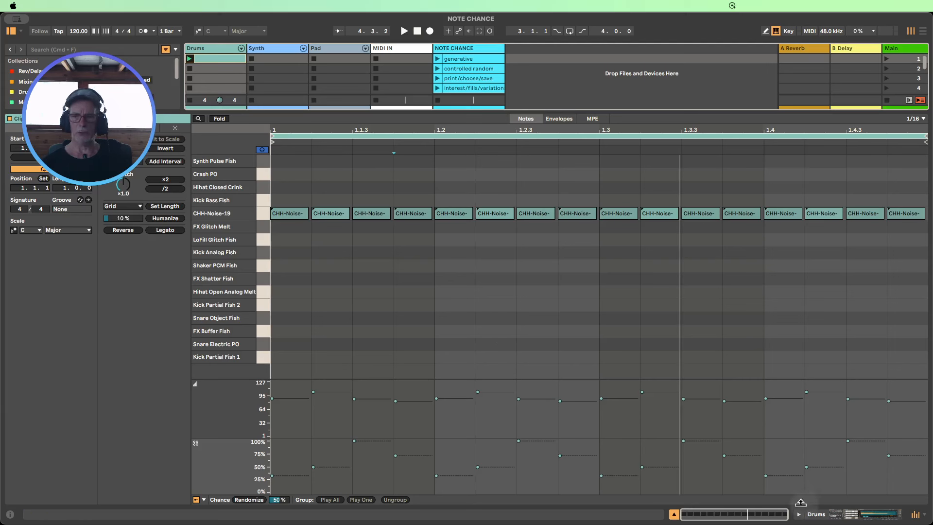
Duplicate the Drums clip into the second slot and colour the copy bright green.
{"action": "left_click", "coordinate": [673, 516]}
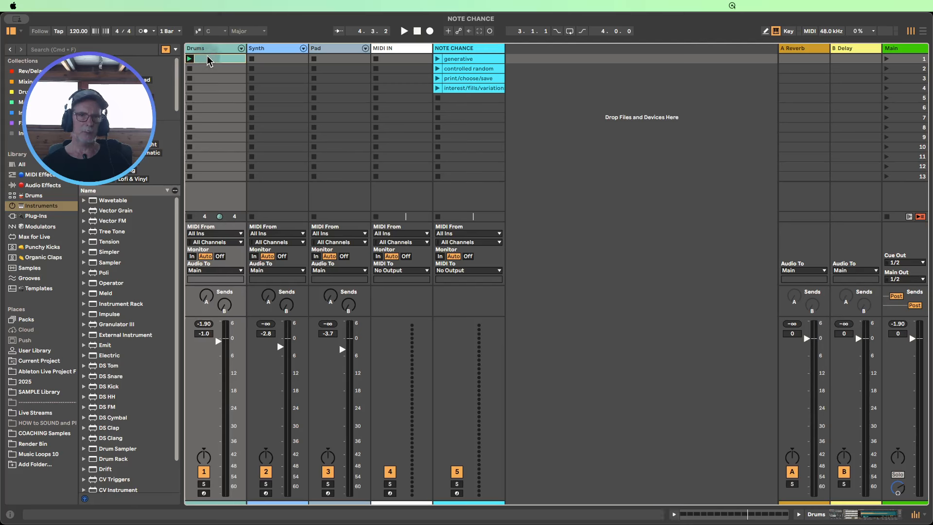
{"action": "key", "text": "super+d"}
{"action": "right_click", "coordinate": [212, 71]}
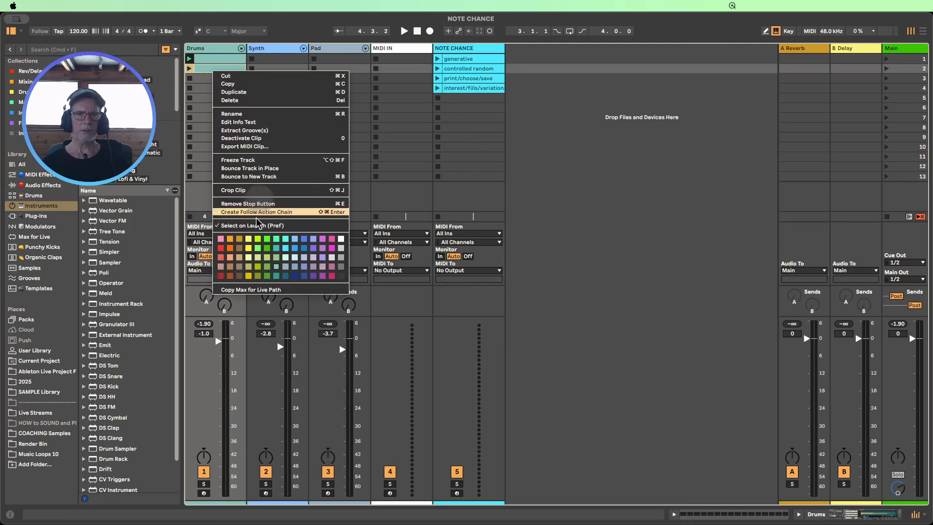
{"action": "left_click", "coordinate": [266, 240]}
In the green clip, select all CHH-Noise-19 notes, raise their chance to 100% and randomize it by 50%.
{"action": "double_click", "coordinate": [218, 69]}
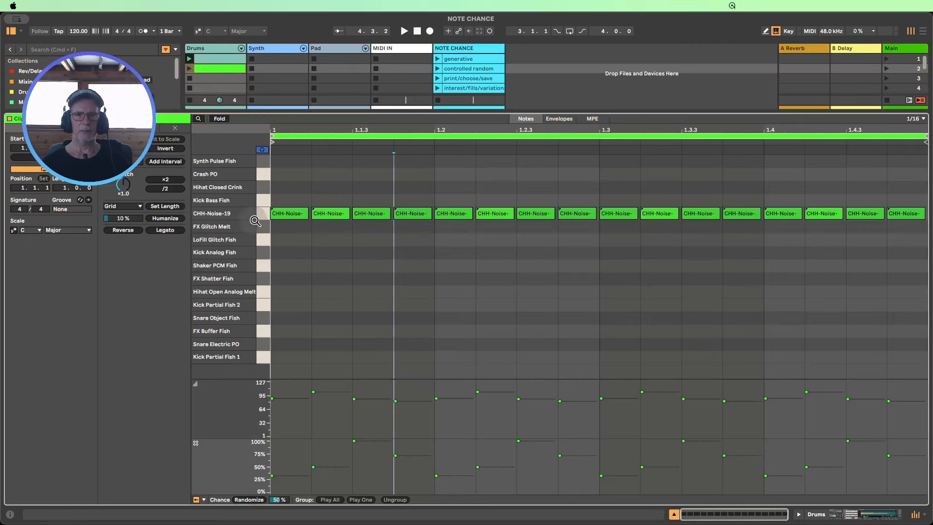
{"action": "left_click", "coordinate": [263, 214]}
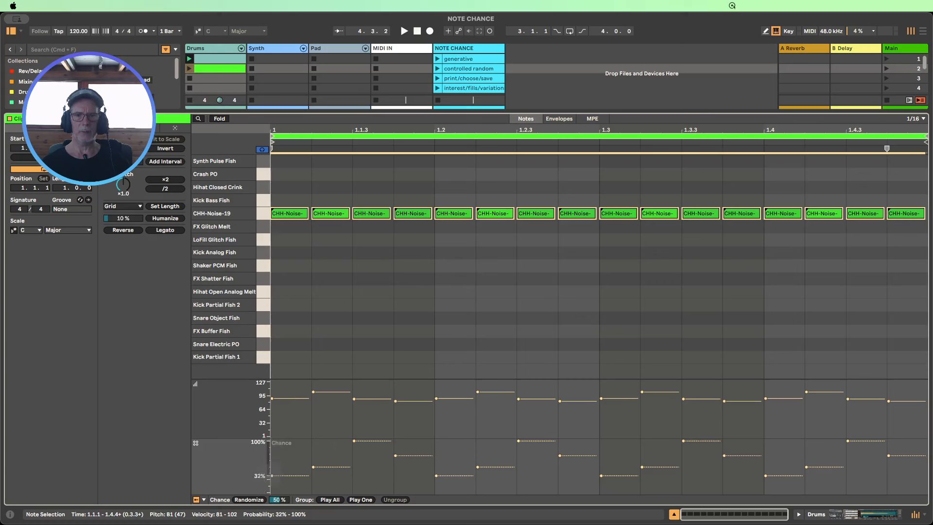
{"action": "left_click_drag", "start_coordinate": [272, 475], "coordinate": [273, 444]}
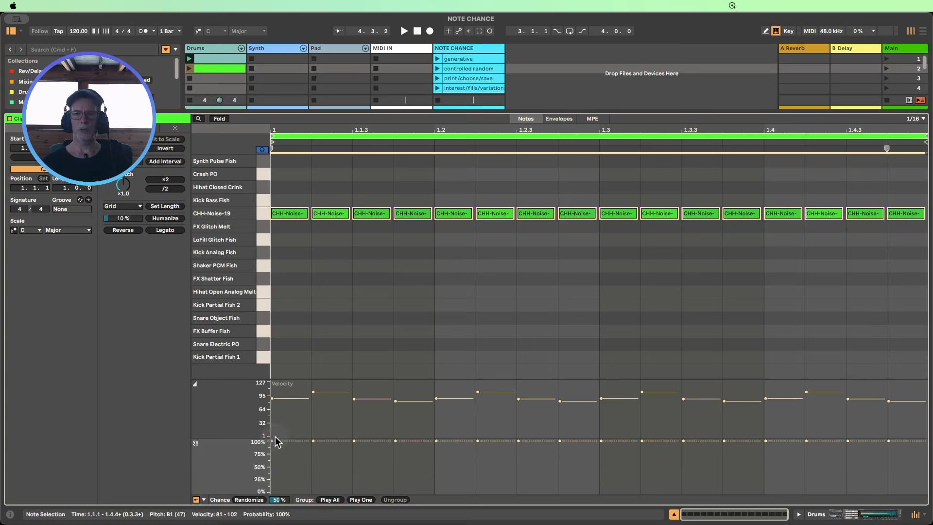
{"action": "left_click", "coordinate": [248, 500]}
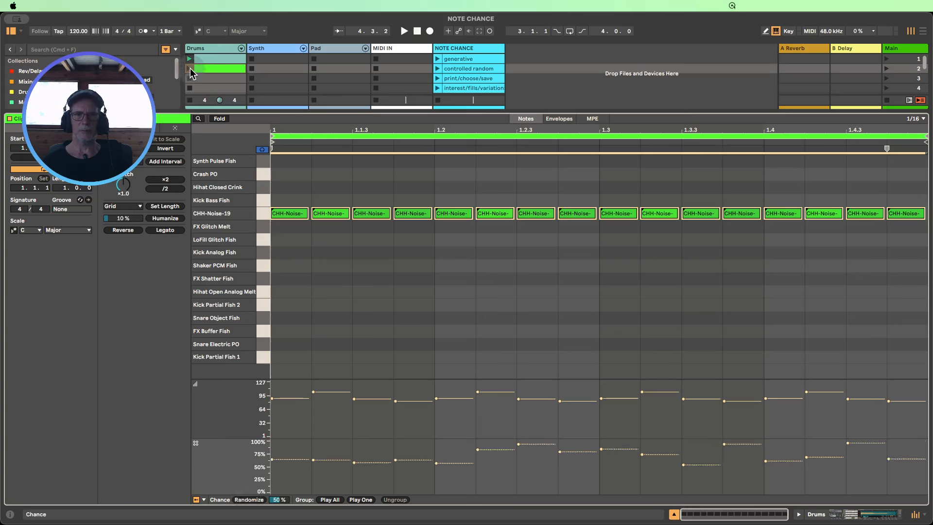
Play the green clip while raising the chance randomization amount to 100%, lowering it well below half, and returning it to 50%.
{"action": "left_click", "coordinate": [190, 69]}
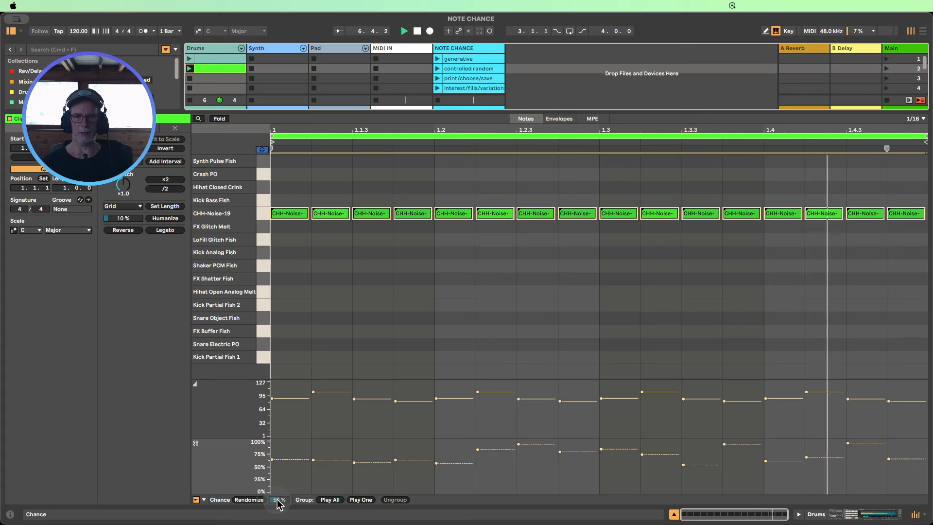
{"action": "left_click_drag", "start_coordinate": [278, 501], "coordinate": [278, 479]}
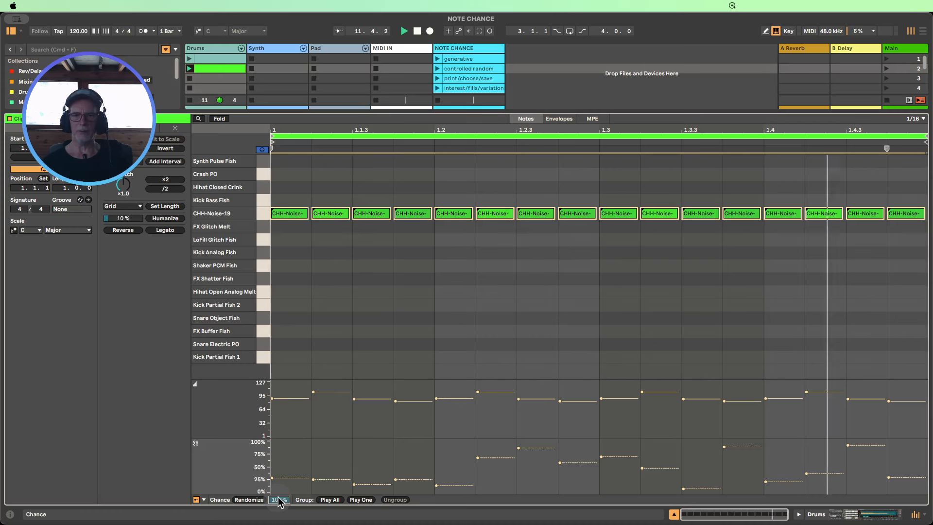
{"action": "left_click_drag", "start_coordinate": [279, 500], "coordinate": [279, 524]}
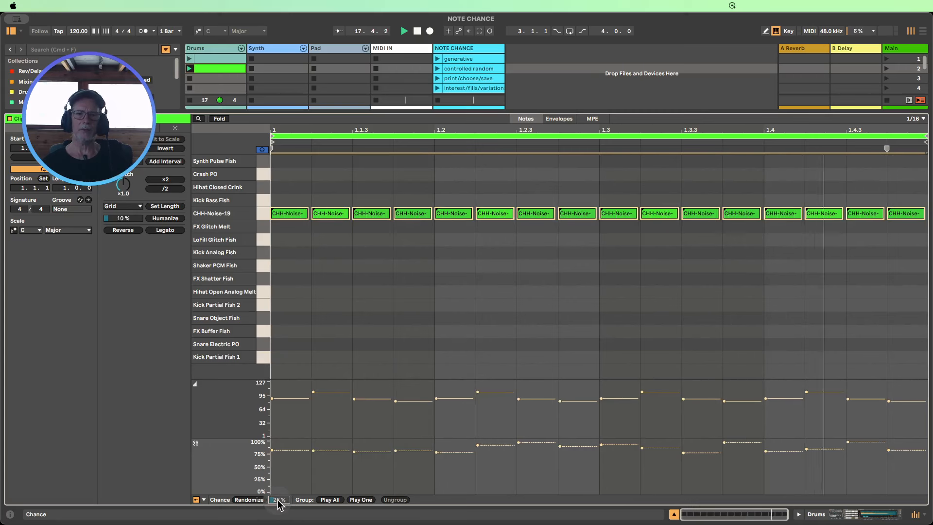
{"action": "left_click_drag", "start_coordinate": [278, 500], "coordinate": [279, 488]}
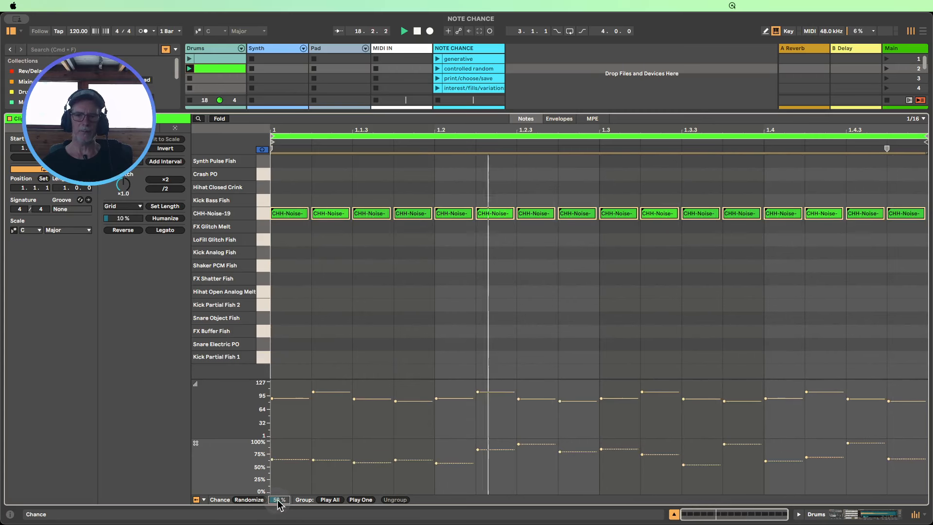
Randomize the chance of all hi-hat notes three more times at 50% and stop playback.
{"action": "left_click", "coordinate": [249, 501]}
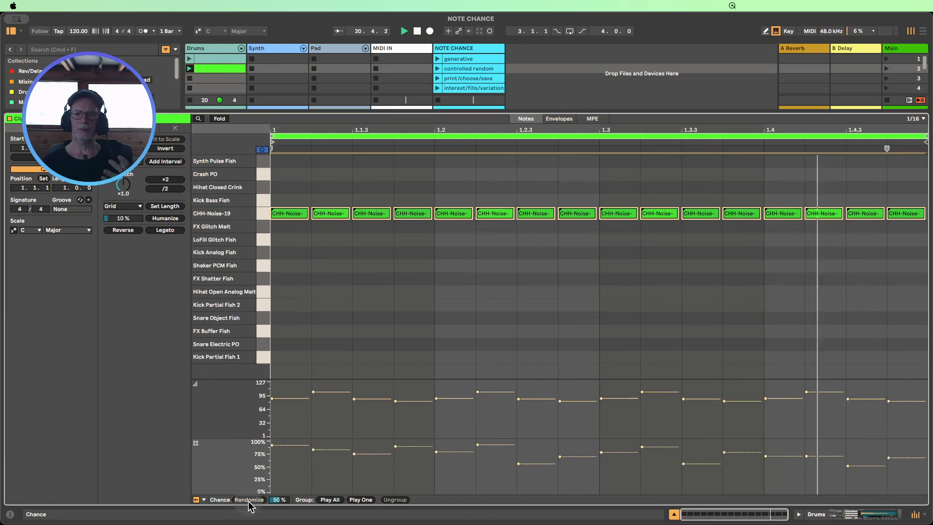
{"action": "left_click", "coordinate": [248, 501]}
{"action": "left_click", "coordinate": [249, 501]}
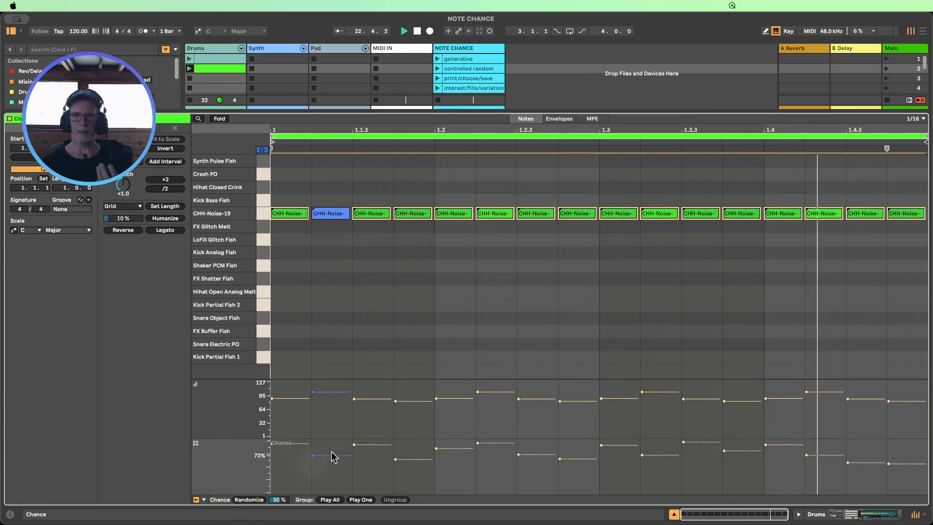
{"action": "left_click", "coordinate": [417, 32]}
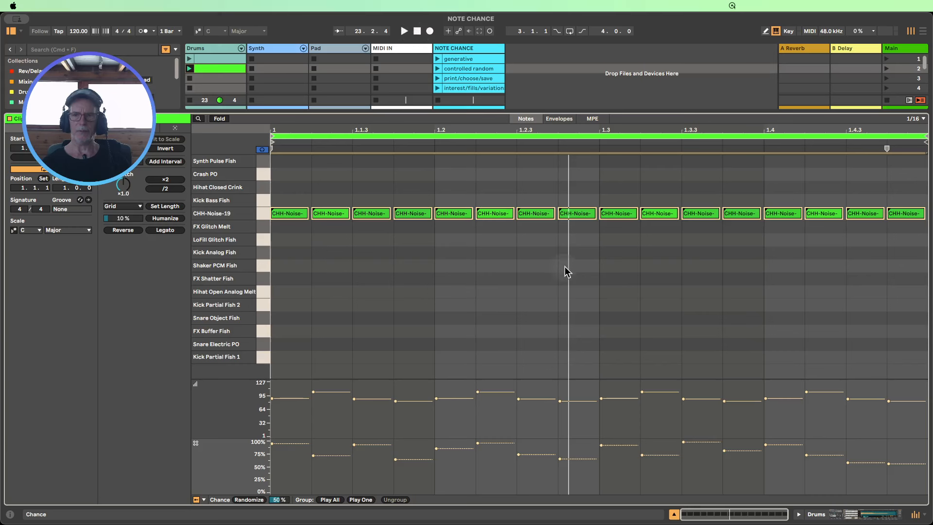
Set the MIDI IN track to monitor its input, arm it for recording and take its MIDI from the Drums track.
{"action": "left_click", "coordinate": [675, 515]}
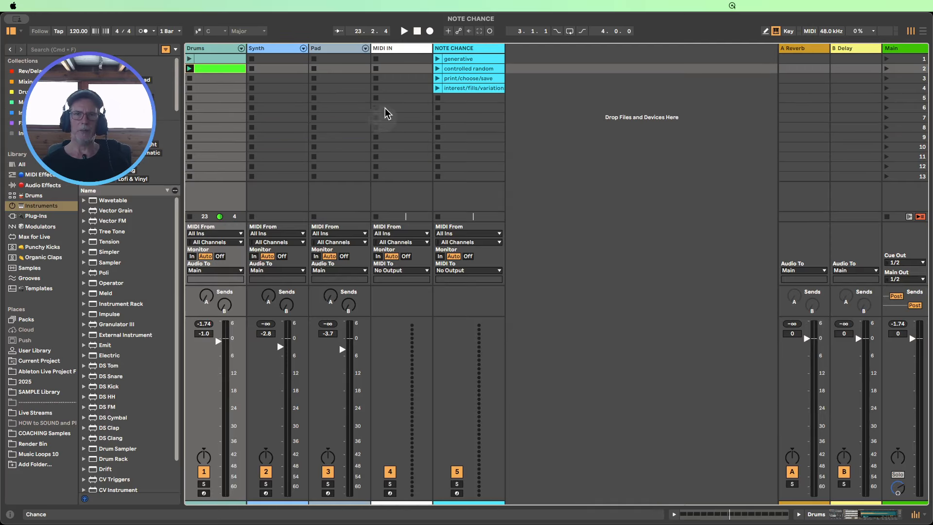
{"action": "left_click", "coordinate": [388, 49]}
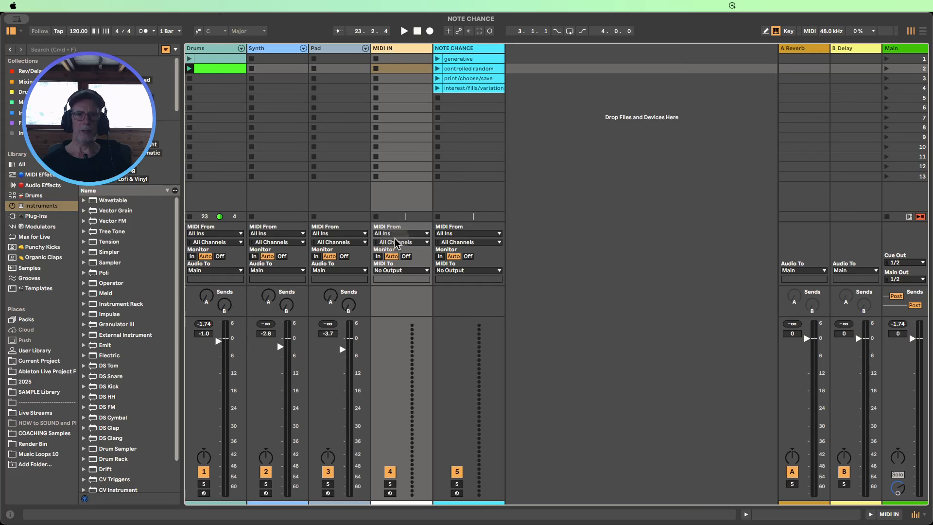
{"action": "left_click", "coordinate": [378, 256]}
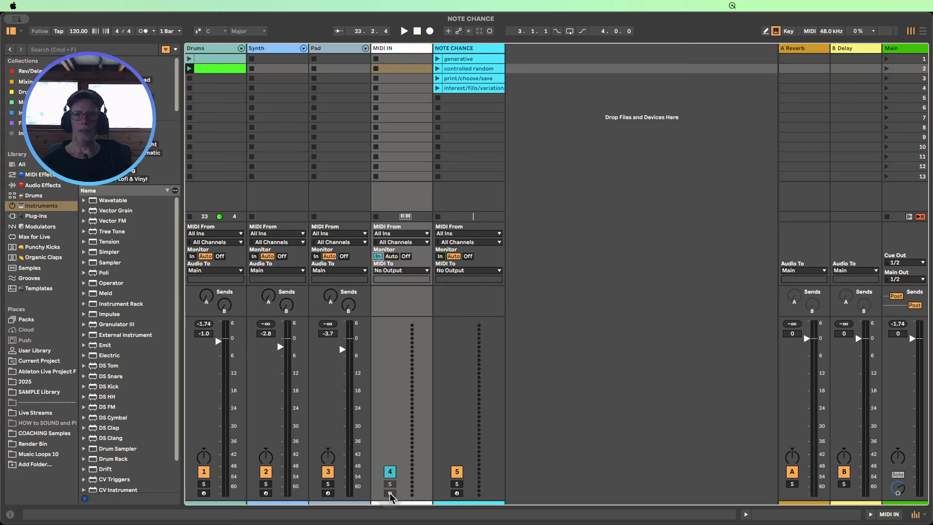
{"action": "left_click", "coordinate": [401, 234]}
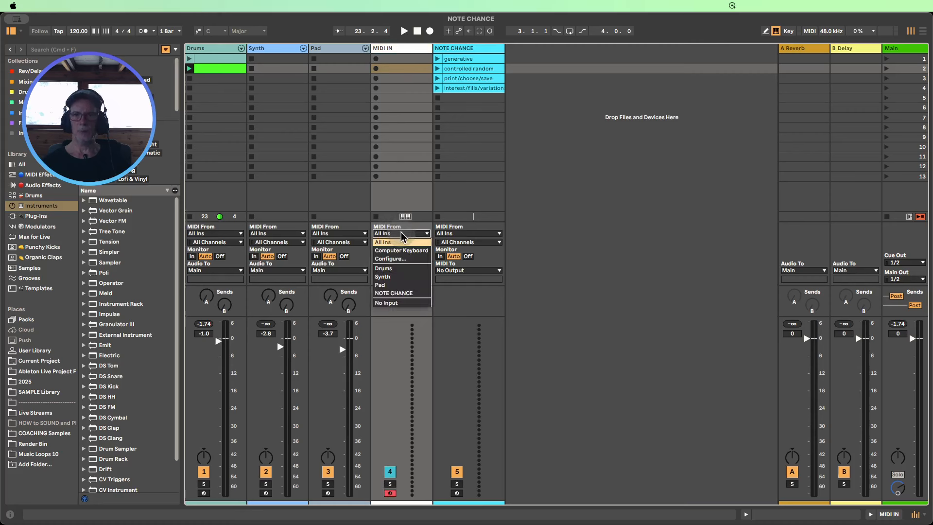
{"action": "left_click", "coordinate": [397, 278]}
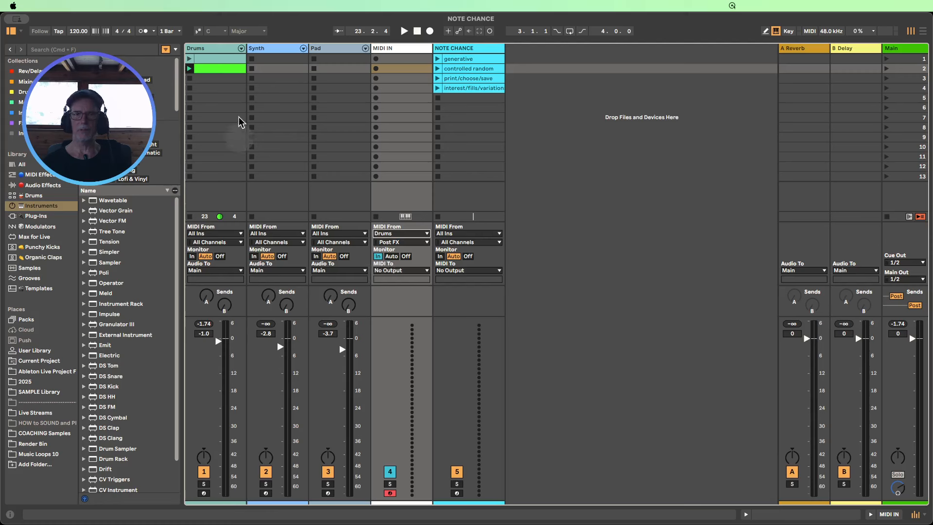
Play the green clip, set the MIDI IN track's source within Drums to CHH-Noise-19 Pre FX, and stop playback.
{"action": "left_click", "coordinate": [190, 69]}
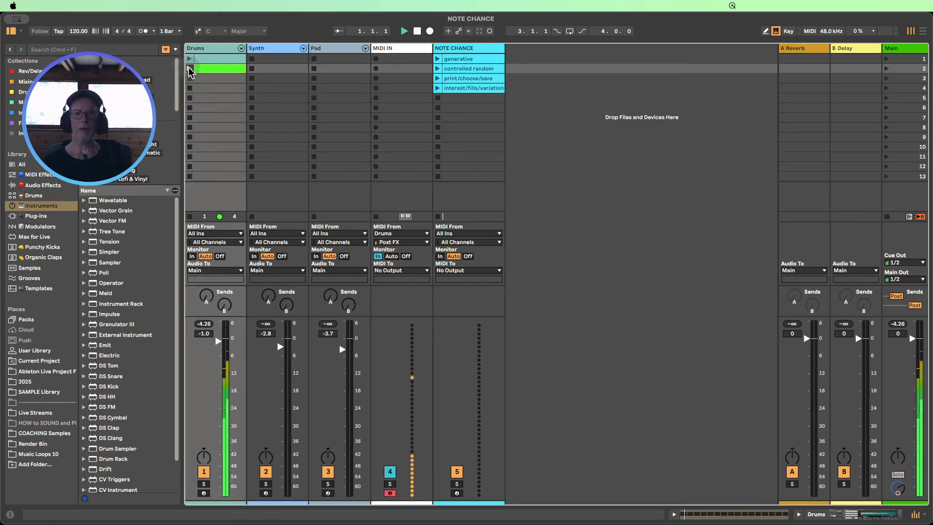
{"action": "left_click", "coordinate": [398, 242]}
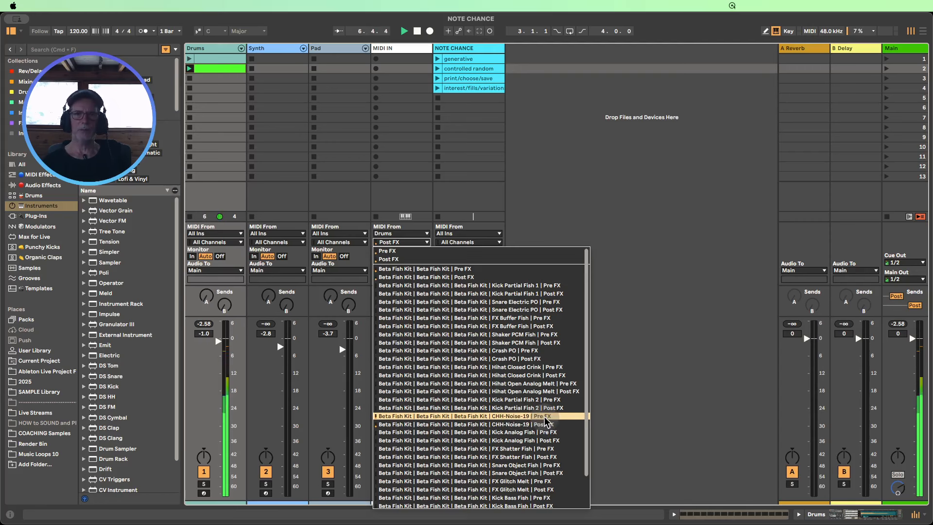
{"action": "left_click", "coordinate": [545, 417]}
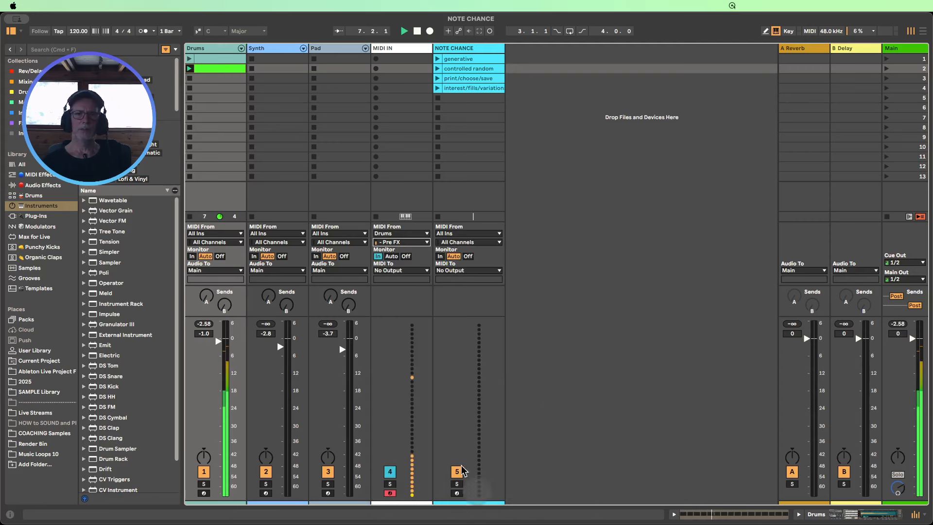
{"action": "left_click", "coordinate": [416, 31]}
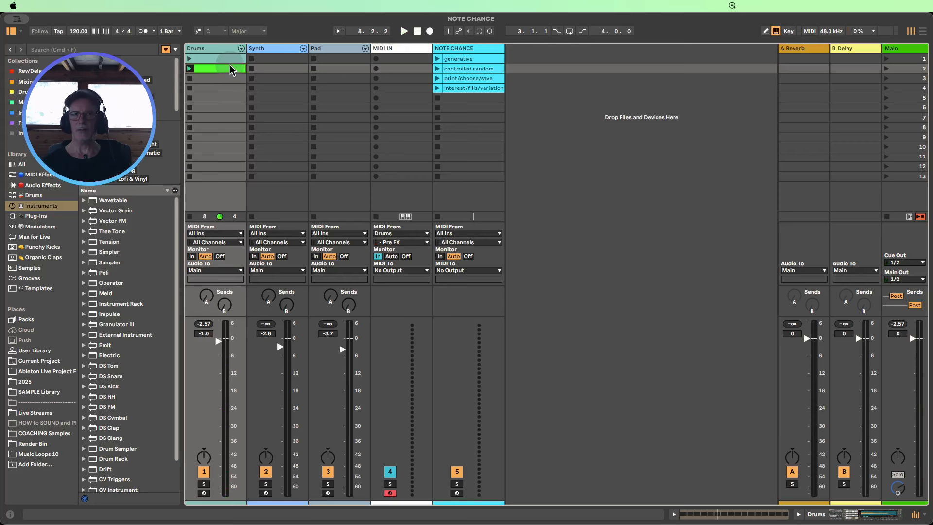
Record the Drums output into the first MIDI IN slot with the new clip's notes open, and end recording and playback.
{"action": "left_click", "coordinate": [375, 59]}
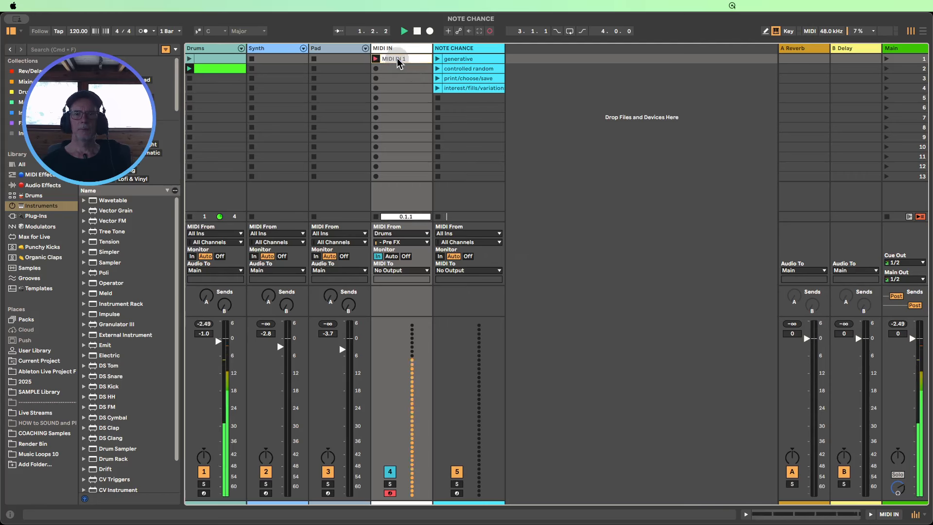
{"action": "double_click", "coordinate": [398, 60]}
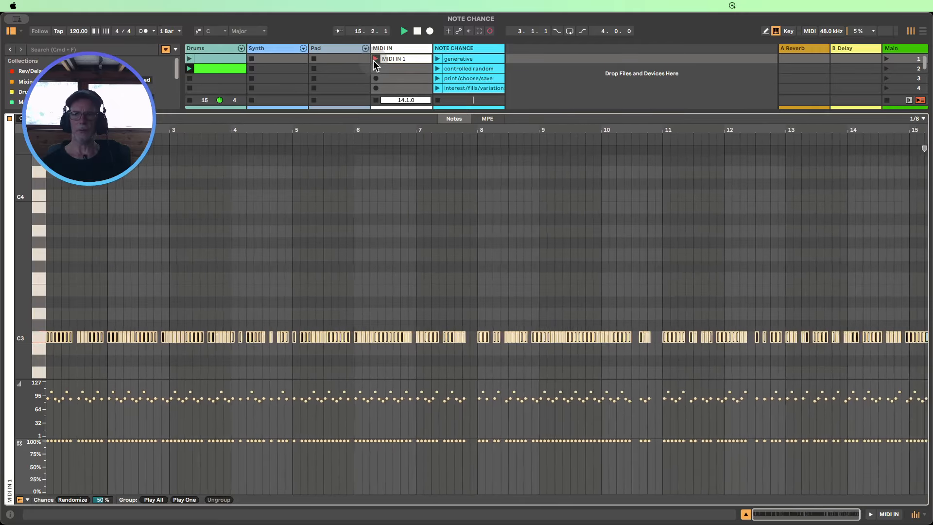
{"action": "left_click", "coordinate": [376, 58]}
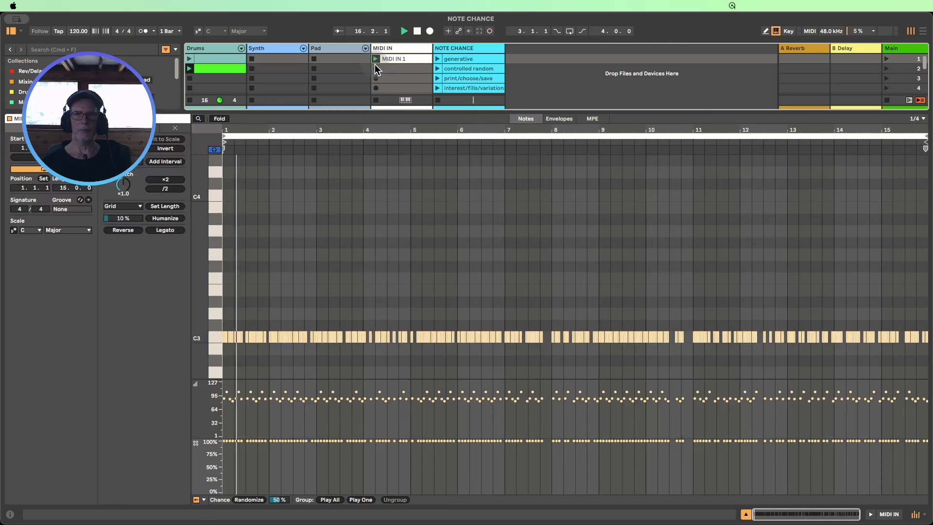
{"action": "left_click", "coordinate": [416, 31]}
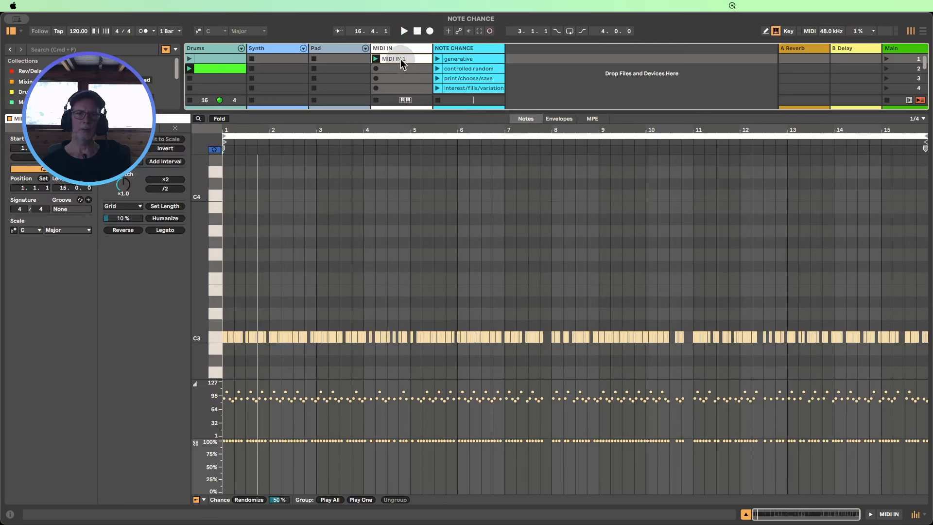
Move the recorded MIDI IN 1 clip to the Drums track's third slot and transpose all its notes down to CHH-Noise-19.
{"action": "left_click_drag", "start_coordinate": [401, 63], "coordinate": [251, 89]}
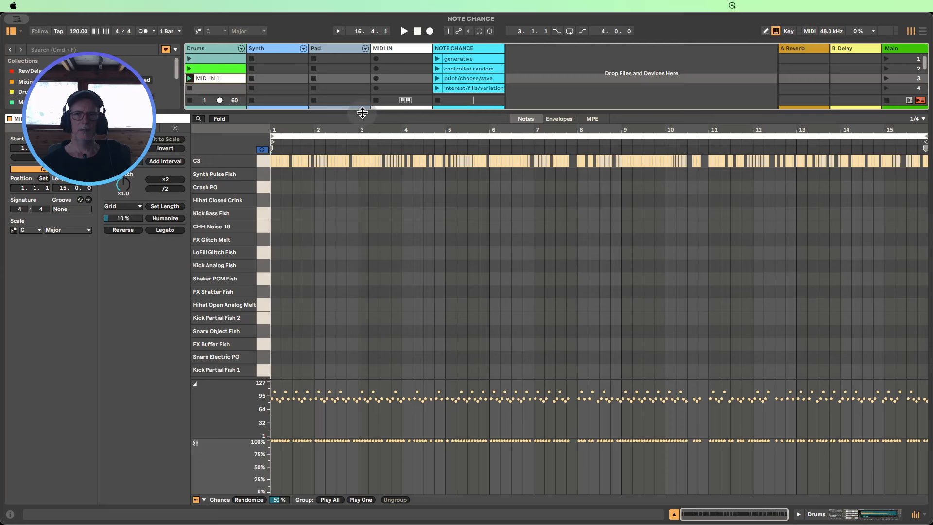
{"action": "left_click_drag", "start_coordinate": [362, 113], "coordinate": [360, 135]}
{"action": "left_click", "coordinate": [259, 183]}
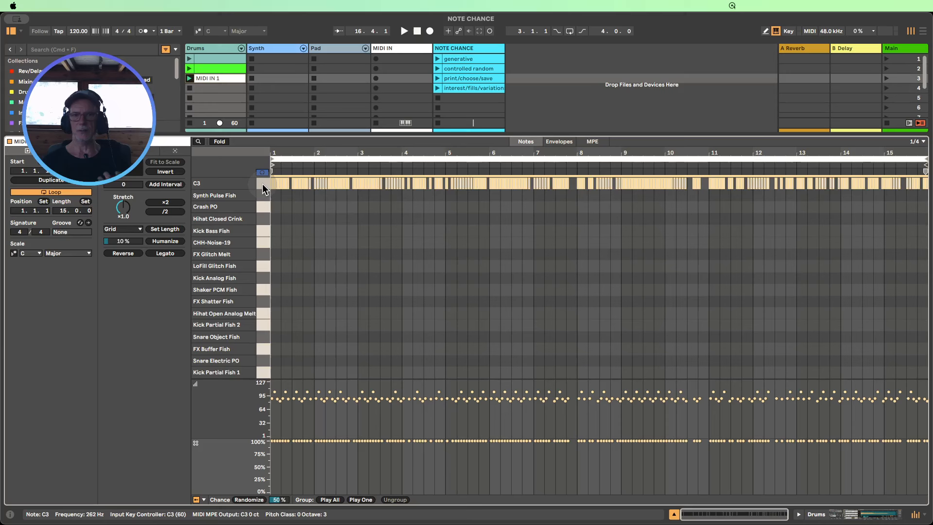
{"action": "key", "text": "Down"}
{"action": "key", "text": "Down"}
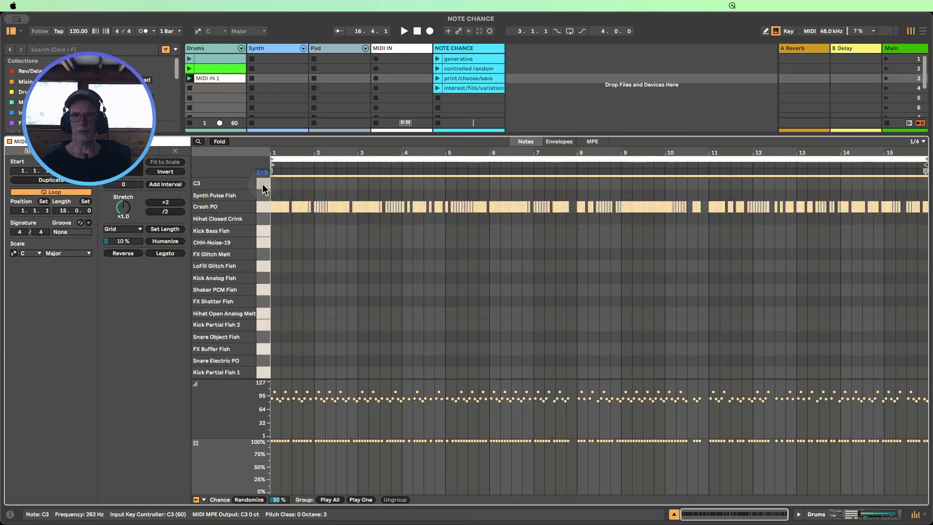
{"action": "key", "text": "Down"}
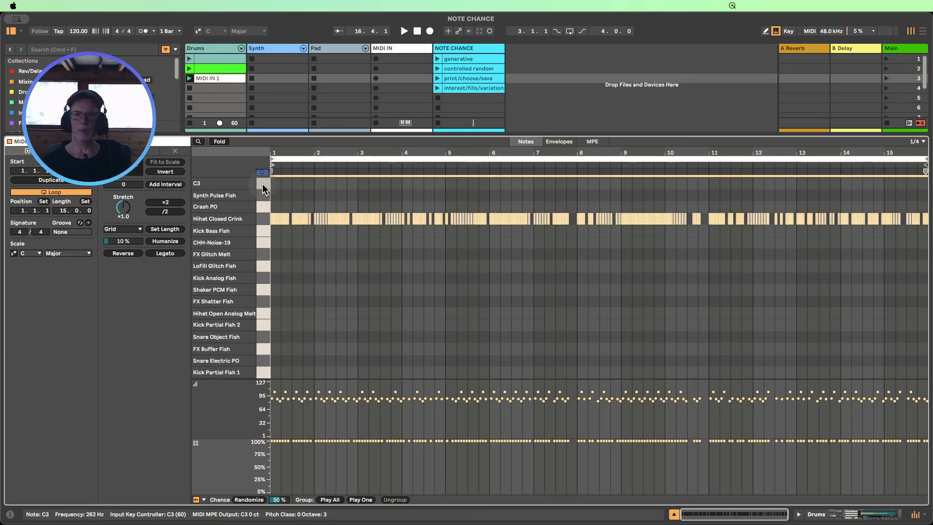
{"action": "key", "text": "Down"}
{"action": "key", "text": "Down"}
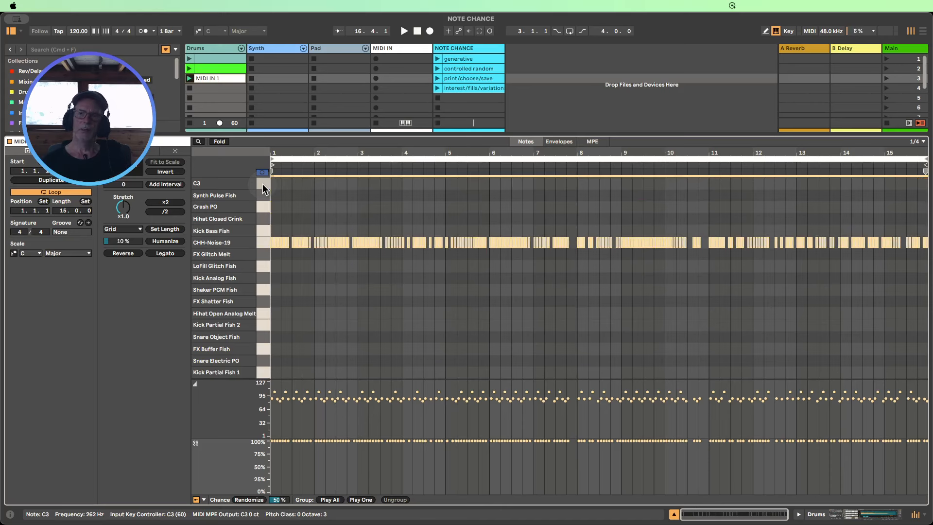
Loop a two-bar section of the recorded hi-hat clip, with the loop starting at 12.3.1.
{"action": "left_click_drag", "start_coordinate": [812, 154], "coordinate": [812, 171]}
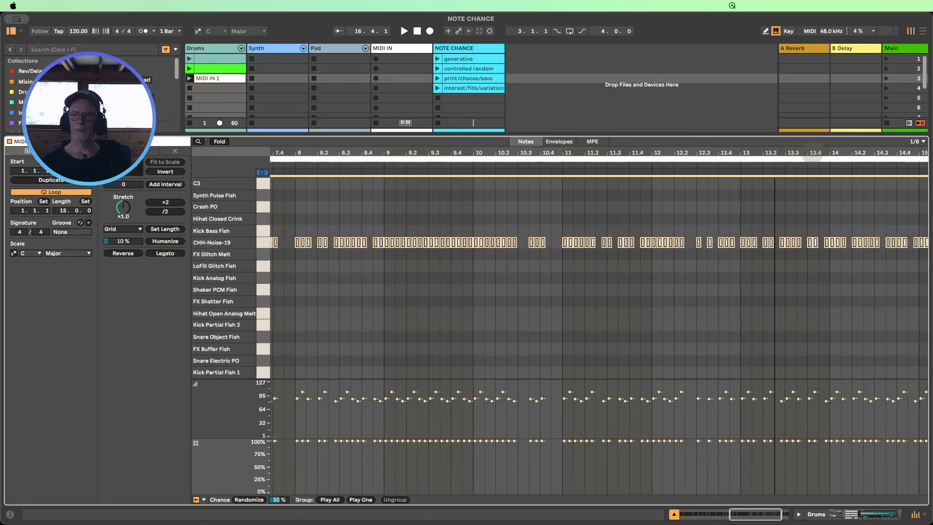
{"action": "left_click_drag", "start_coordinate": [646, 211], "coordinate": [824, 231]}
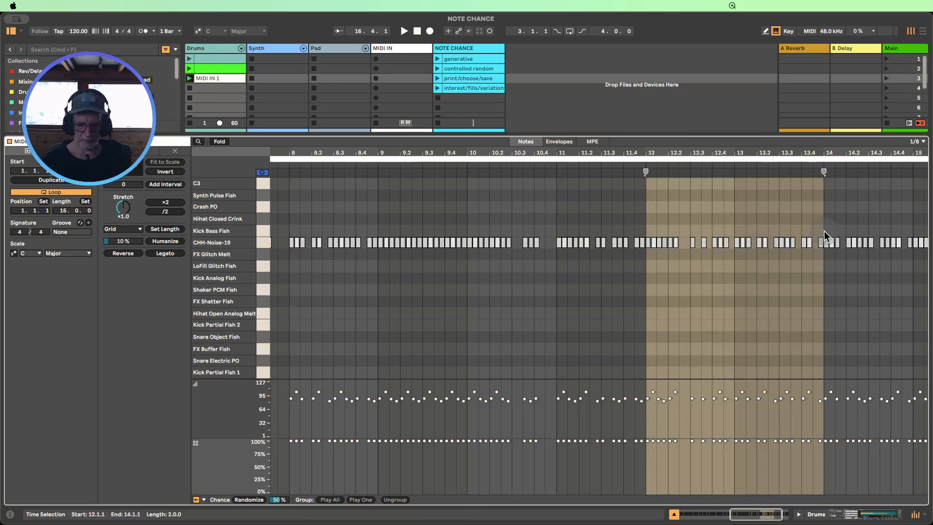
{"action": "key", "text": "super+l"}
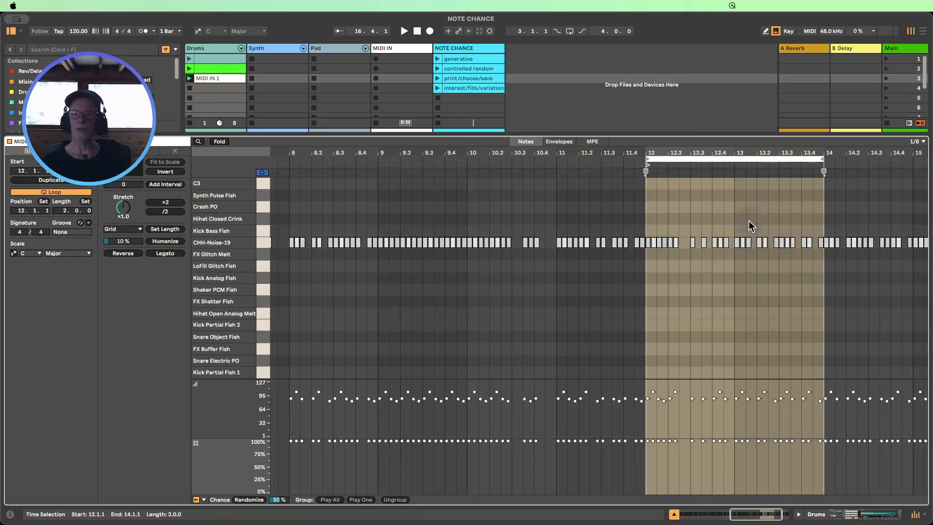
{"action": "left_click_drag", "start_coordinate": [689, 158], "coordinate": [702, 176]}
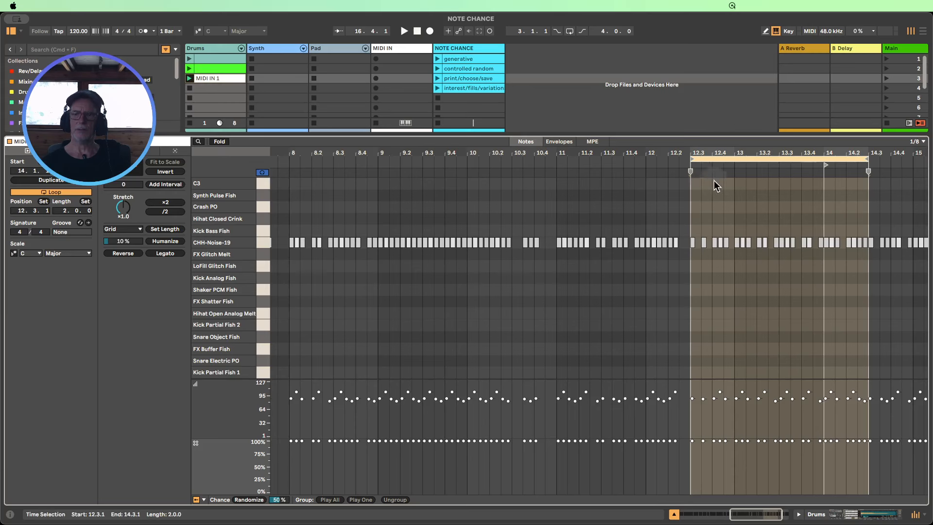
Crop the hi-hat clip to the two-bar selection, with its start marker at 1.1.1, and play it.
{"action": "right_click", "coordinate": [758, 189]}
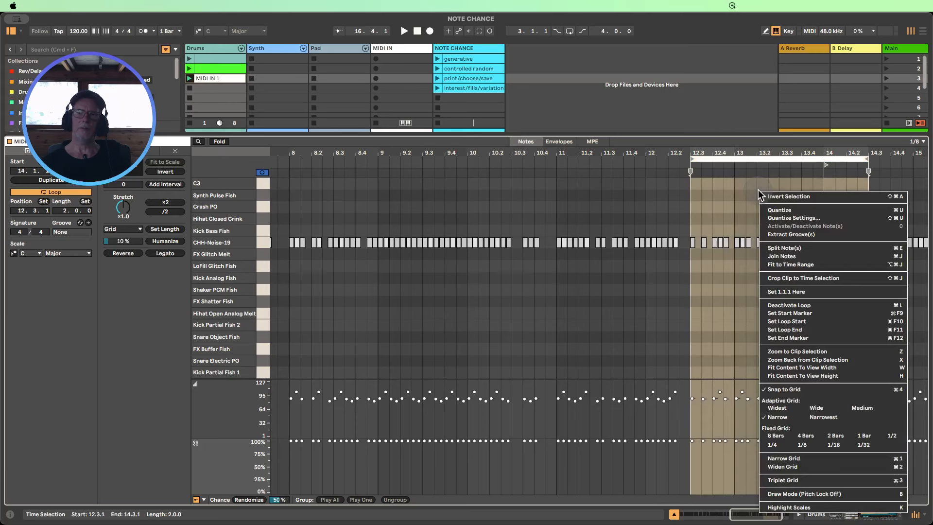
{"action": "left_click", "coordinate": [789, 278]}
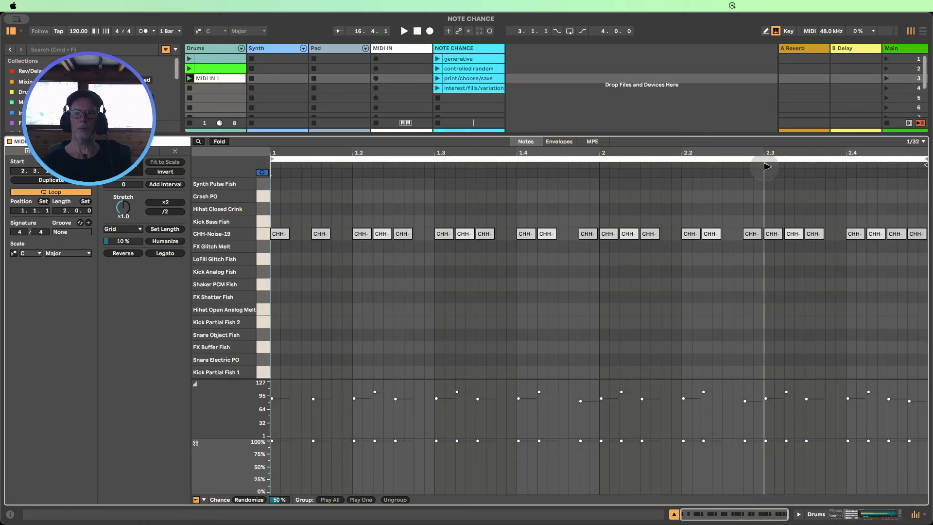
{"action": "left_click_drag", "start_coordinate": [767, 170], "coordinate": [270, 161]}
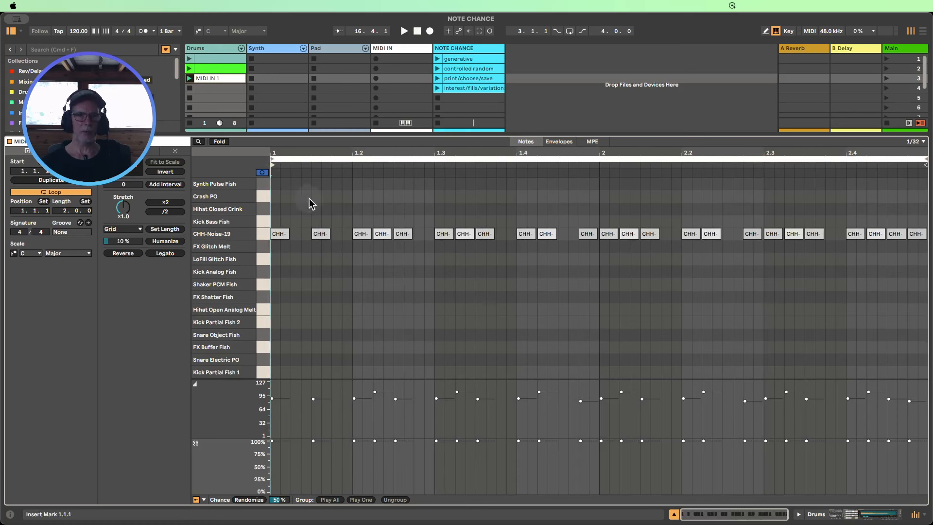
{"action": "left_click", "coordinate": [189, 78]}
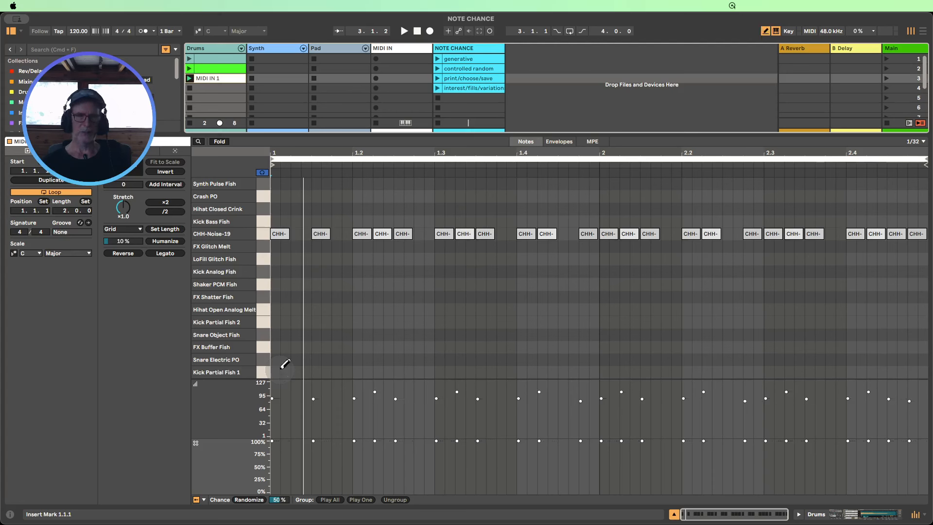
Draw Kick Partial Fish 1 notes on all four beats of bar 1 and duplicate them into bar 2.
{"action": "left_click", "coordinate": [281, 370]}
{"action": "left_click", "coordinate": [359, 372]}
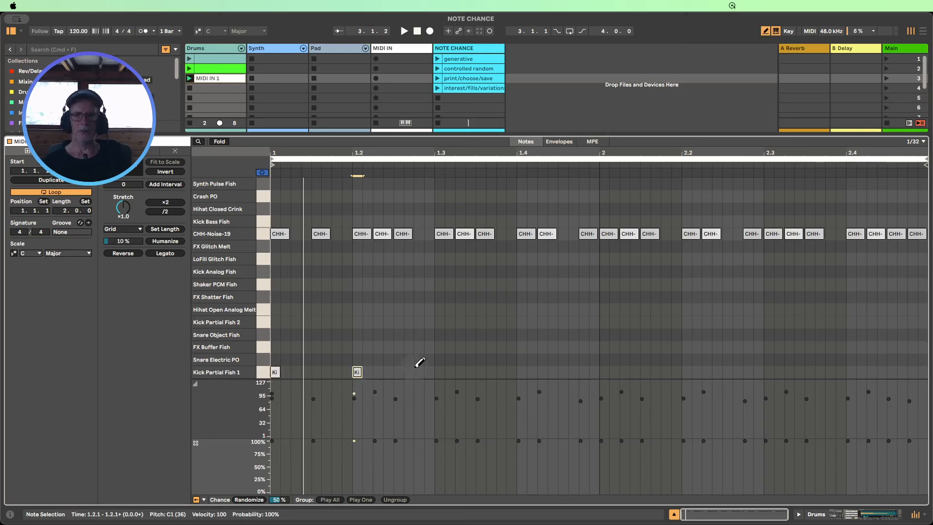
{"action": "left_click", "coordinate": [440, 371]}
{"action": "left_click", "coordinate": [522, 371]}
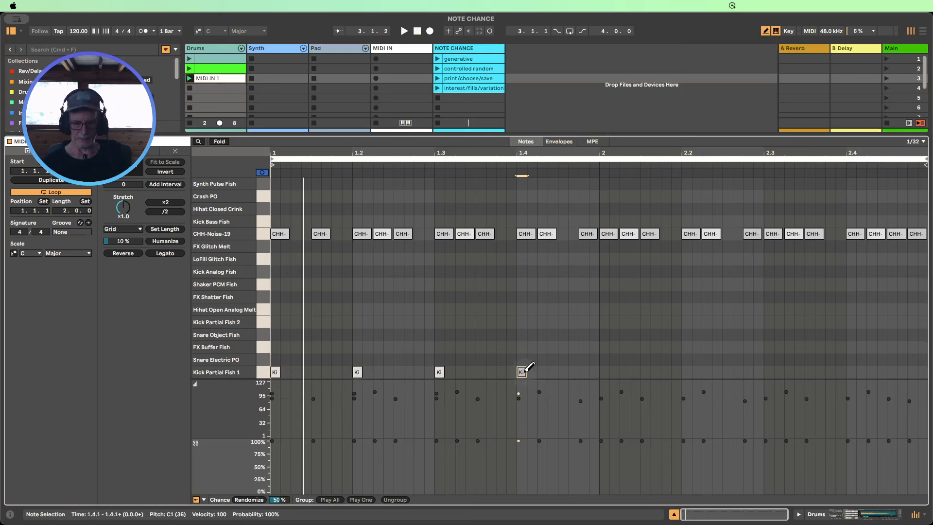
{"action": "key", "text": "b"}
{"action": "mouse_move", "coordinate": [598, 385]}
{"action": "left_mouse_down"}
{"action": "mouse_move", "coordinate": [270, 391]}
{"action": "mouse_move", "coordinate": [265, 376]}
{"action": "left_mouse_up"}
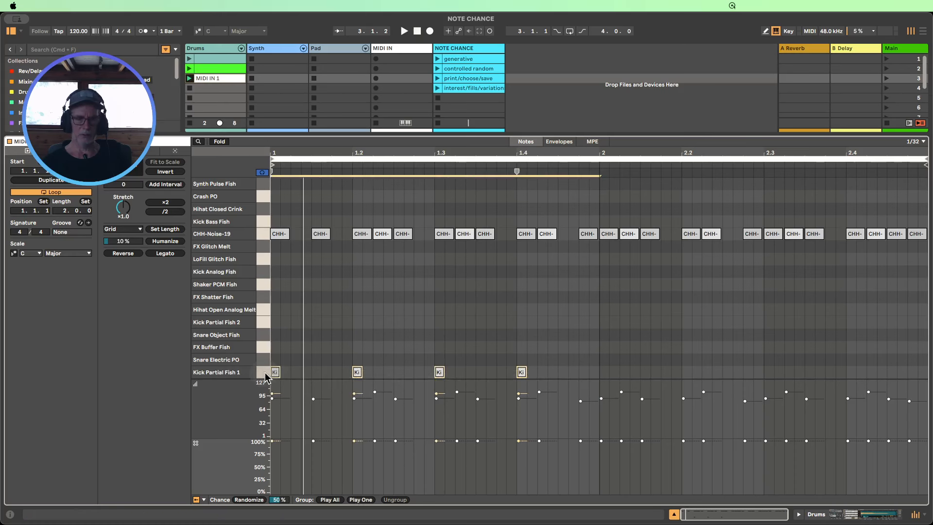
{"action": "key", "text": "super+d"}
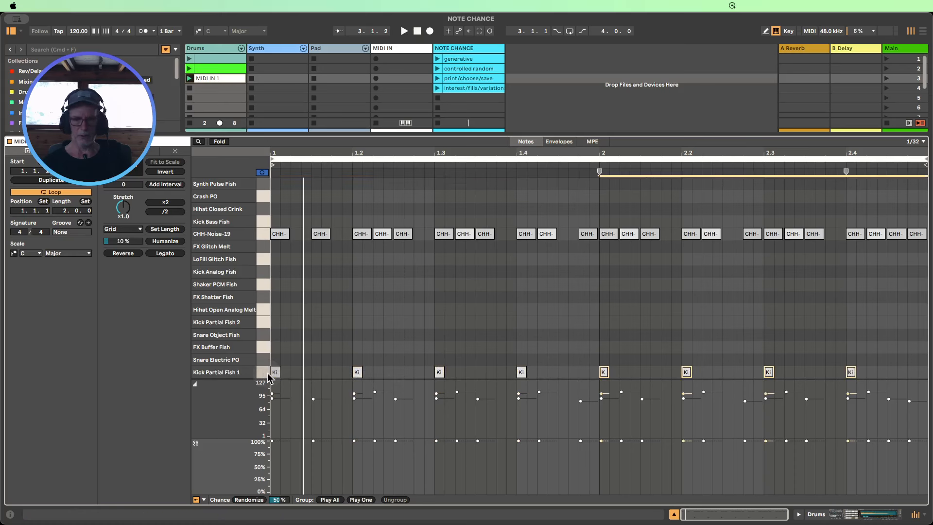
Play the MIDI IN 1 clip, set the tempo to 124 BPM during playback, and stop it.
{"action": "left_click", "coordinate": [190, 78]}
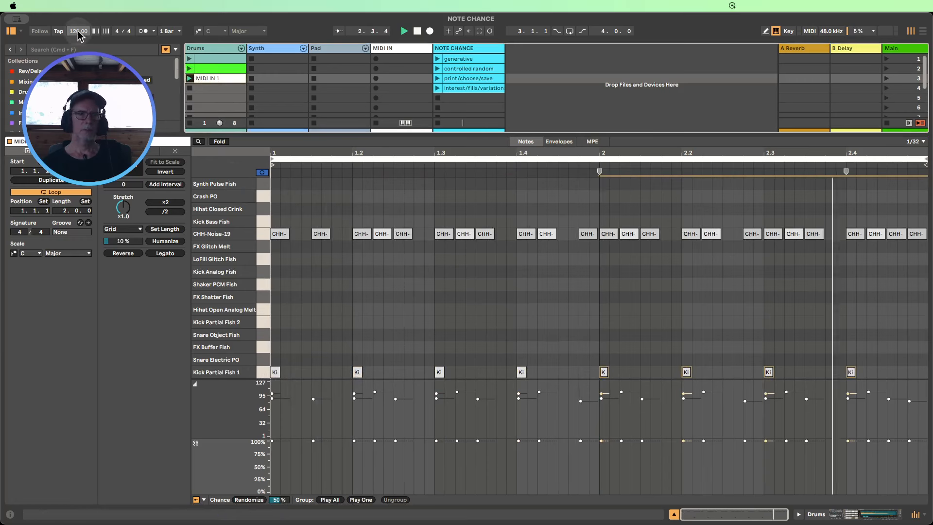
{"action": "left_click_drag", "start_coordinate": [78, 32], "coordinate": [78, 28]}
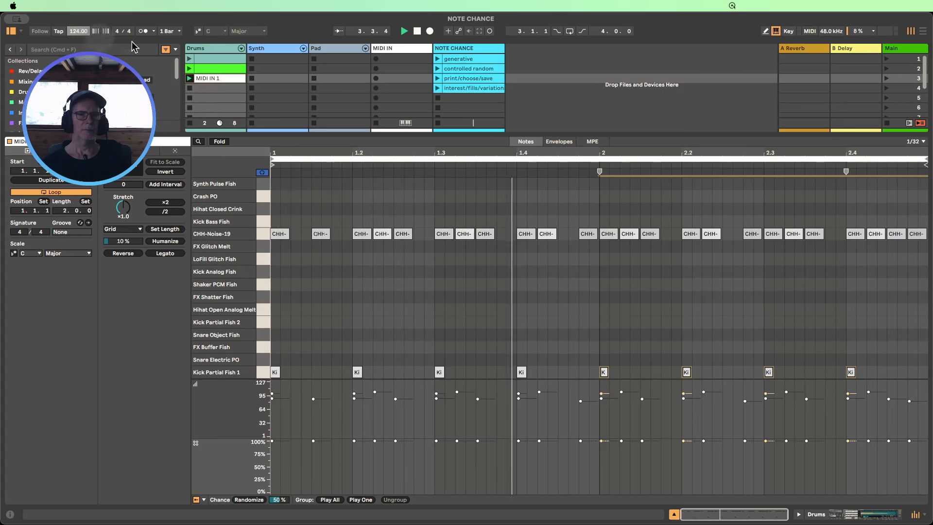
{"action": "left_click", "coordinate": [417, 32]}
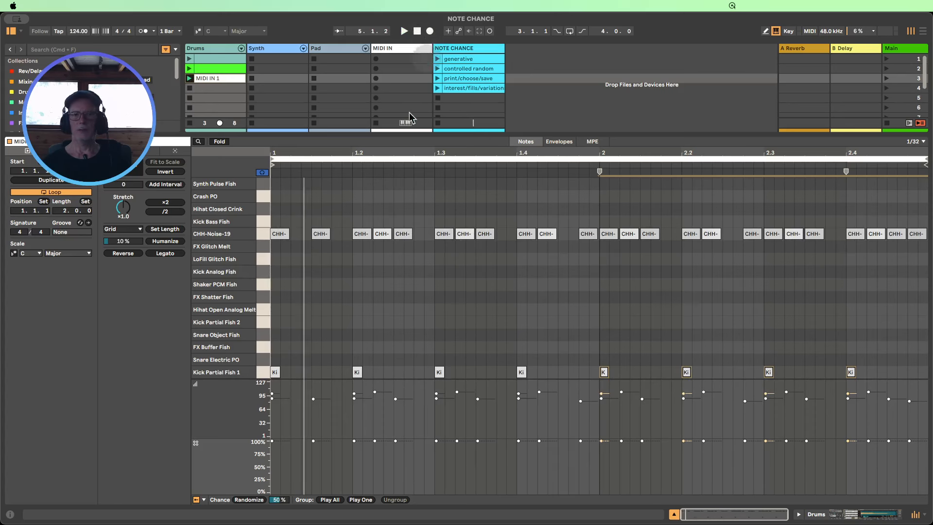
{"action": "left_click", "coordinate": [261, 238]}
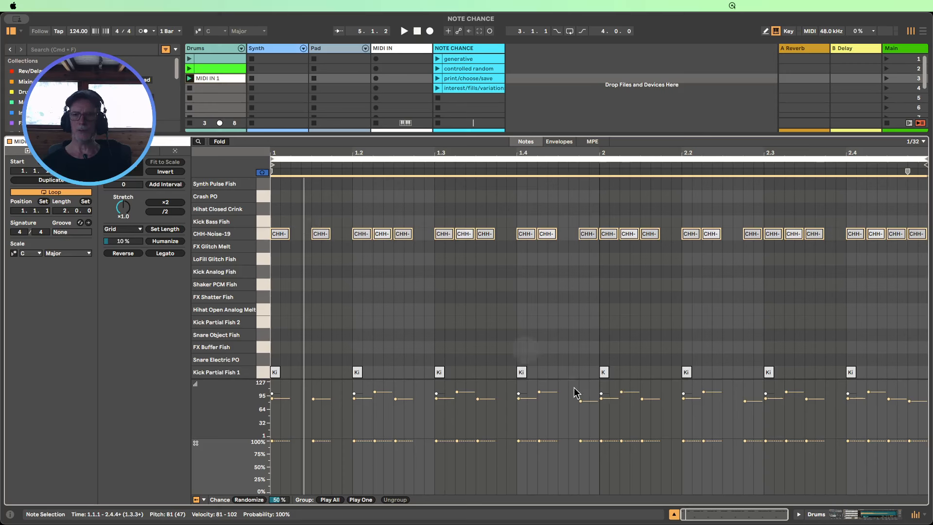
Show the Synth track's devices and create an empty clip in its first slot, with a shorter chance lane.
{"action": "left_click", "coordinate": [674, 514]}
{"action": "left_click", "coordinate": [264, 50]}
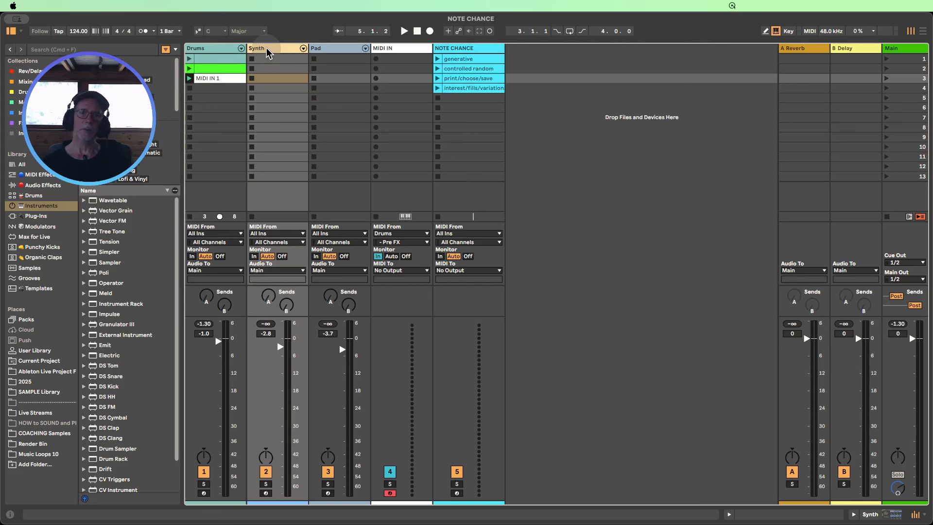
{"action": "double_click", "coordinate": [267, 49]}
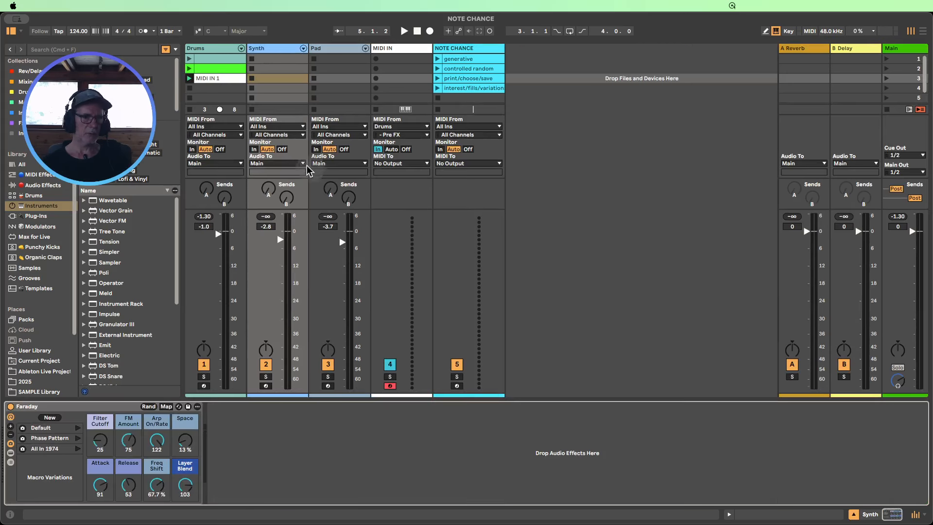
{"action": "left_click", "coordinate": [274, 59]}
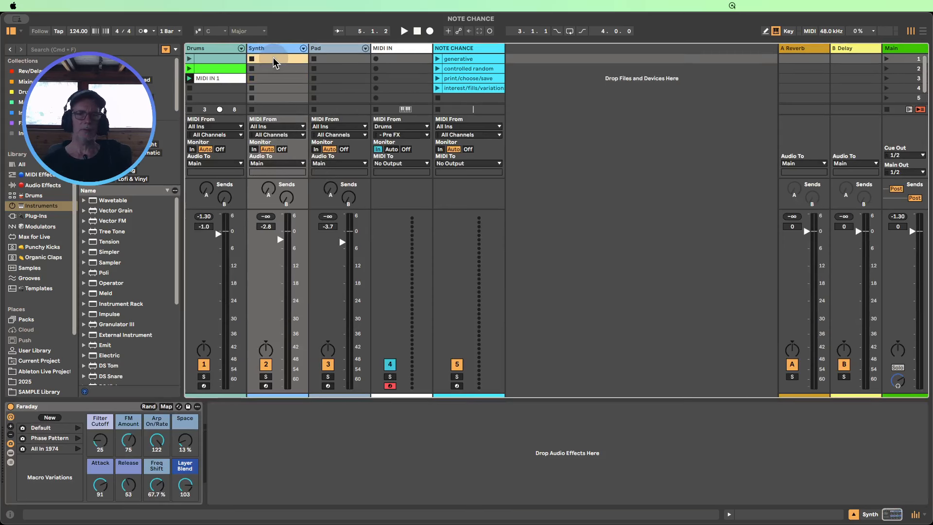
{"action": "double_click", "coordinate": [274, 59]}
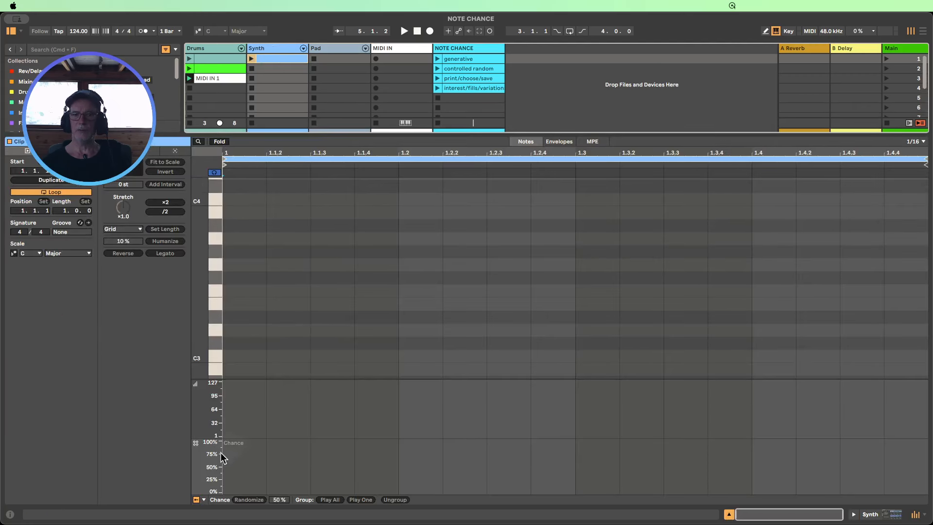
{"action": "left_click_drag", "start_coordinate": [208, 443], "coordinate": [208, 457]}
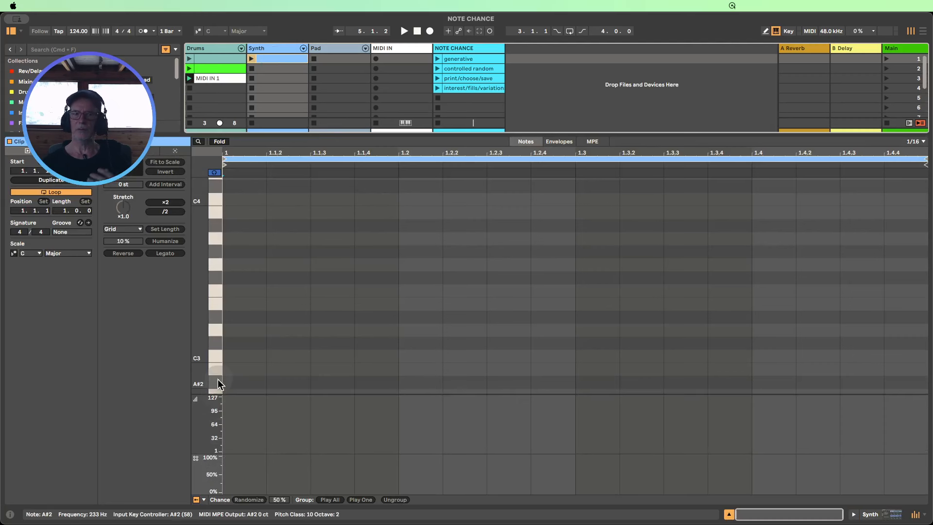
Generate notes in the Synth clip with Seed, raising its pitch range up to C5 and using 1 voice with Auto on.
{"action": "left_click", "coordinate": [181, 151]}
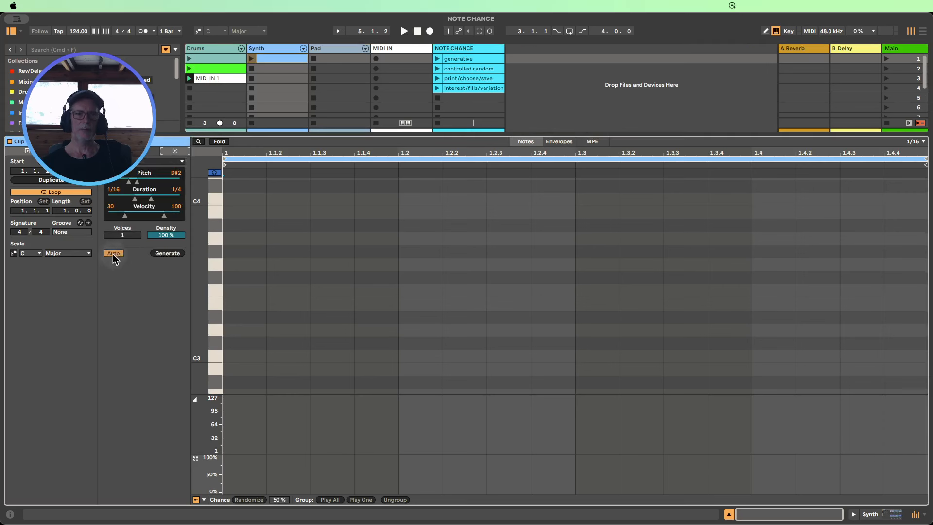
{"action": "left_click", "coordinate": [139, 164]}
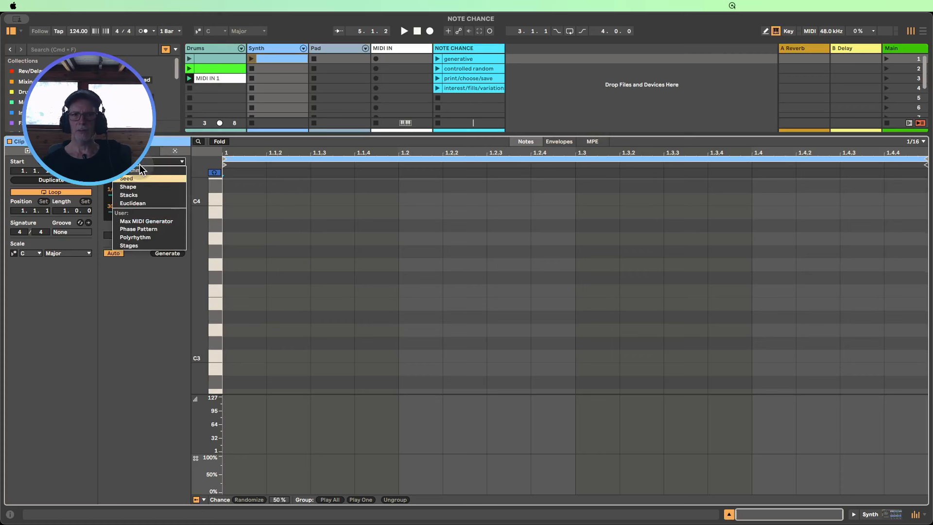
{"action": "left_click", "coordinate": [127, 278]}
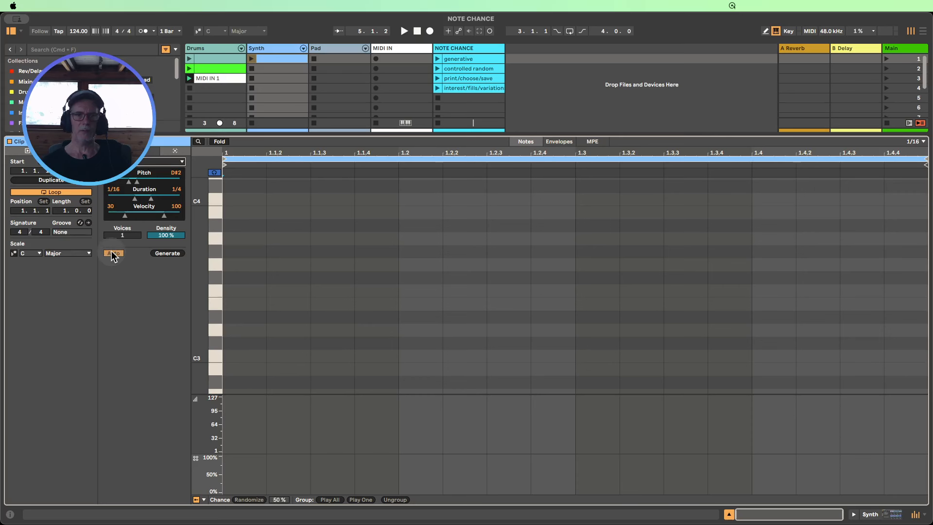
{"action": "left_click_drag", "start_coordinate": [130, 184], "coordinate": [158, 184]}
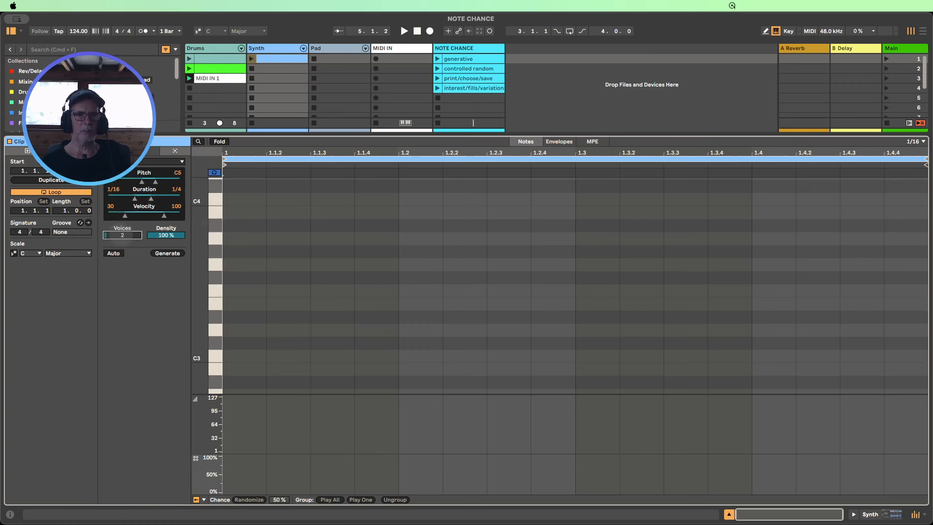
{"action": "left_click", "coordinate": [113, 254]}
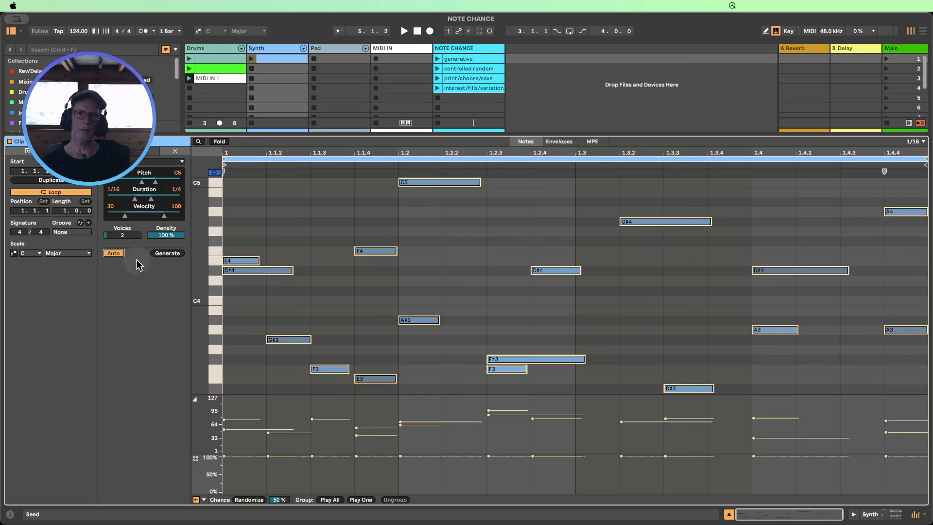
{"action": "left_click_drag", "start_coordinate": [122, 235], "coordinate": [122, 243]}
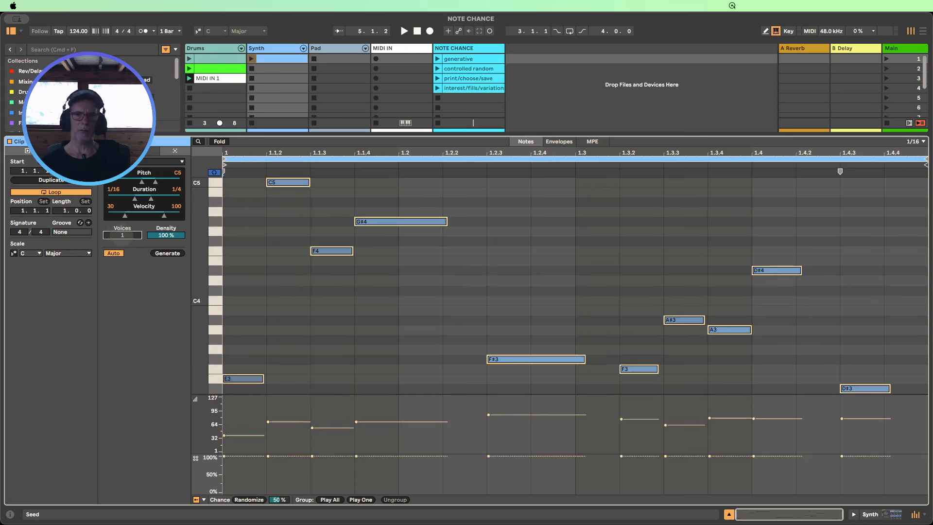
Play the generated Synth clip together with the MIDI IN 1 drum clip and stop playback.
{"action": "left_click", "coordinate": [252, 59]}
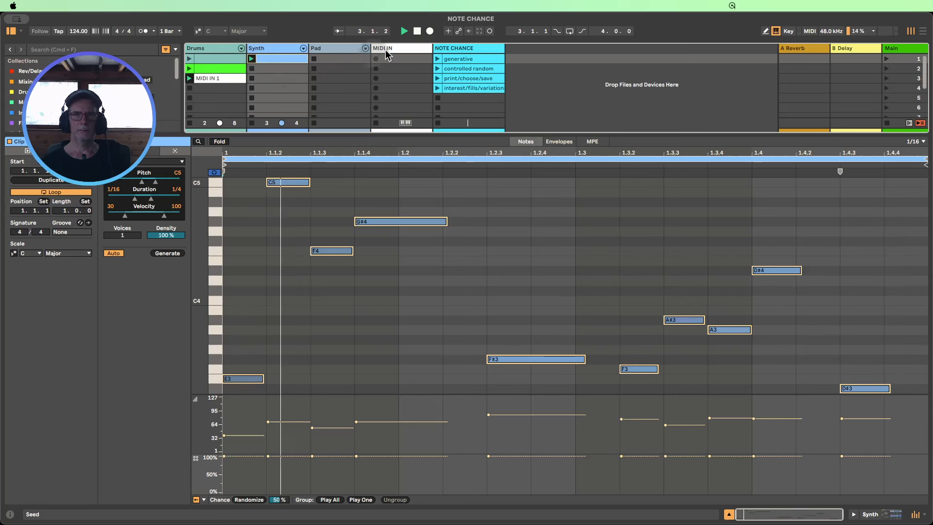
{"action": "left_click", "coordinate": [417, 30]}
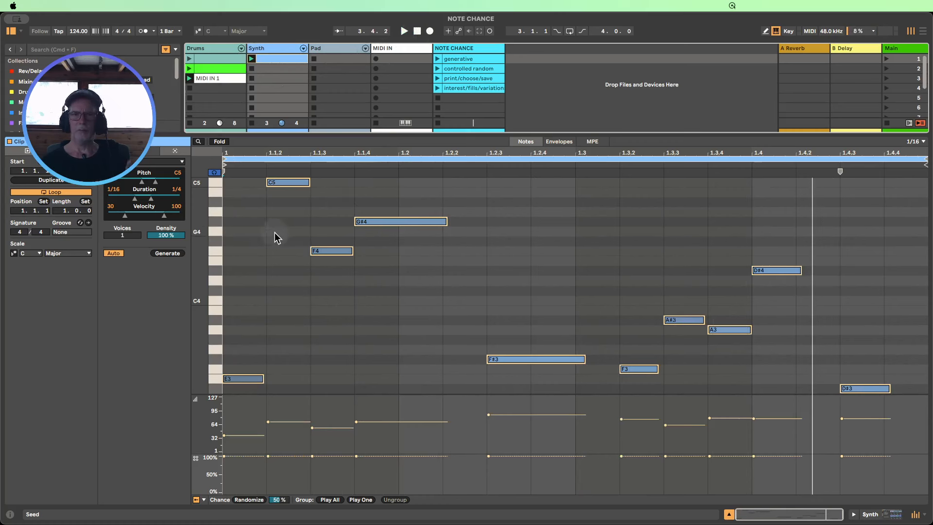
{"action": "left_click_drag", "start_coordinate": [202, 276], "coordinate": [197, 275]}
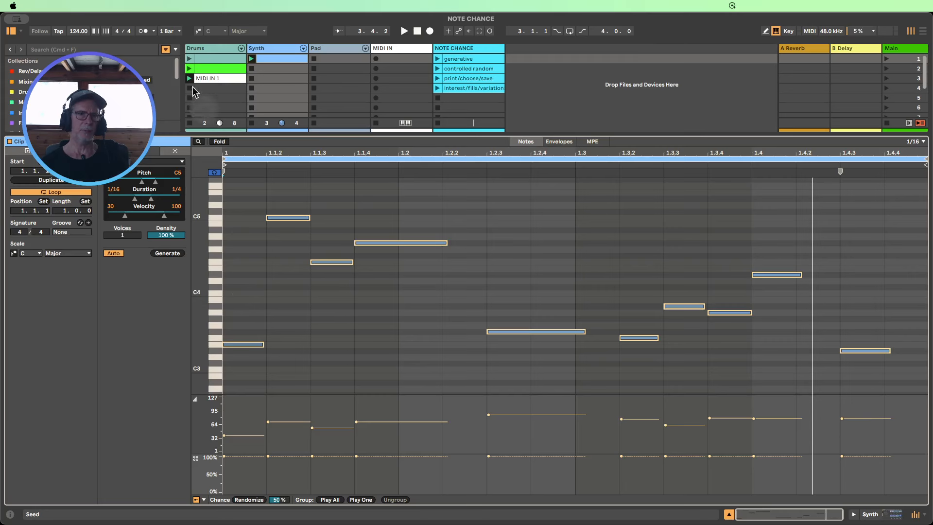
Turn on scale awareness and set the scale to A Minor for the Synth clip.
{"action": "left_click", "coordinate": [199, 32]}
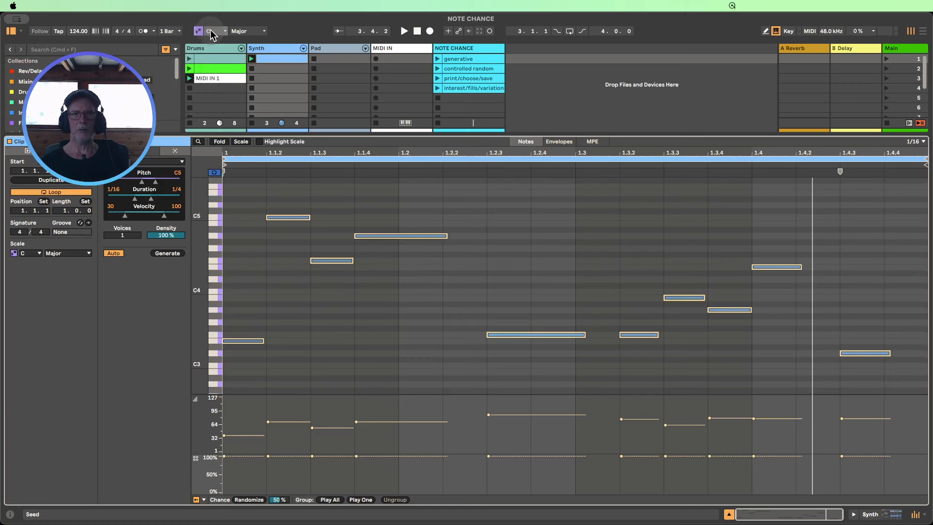
{"action": "left_click", "coordinate": [209, 31]}
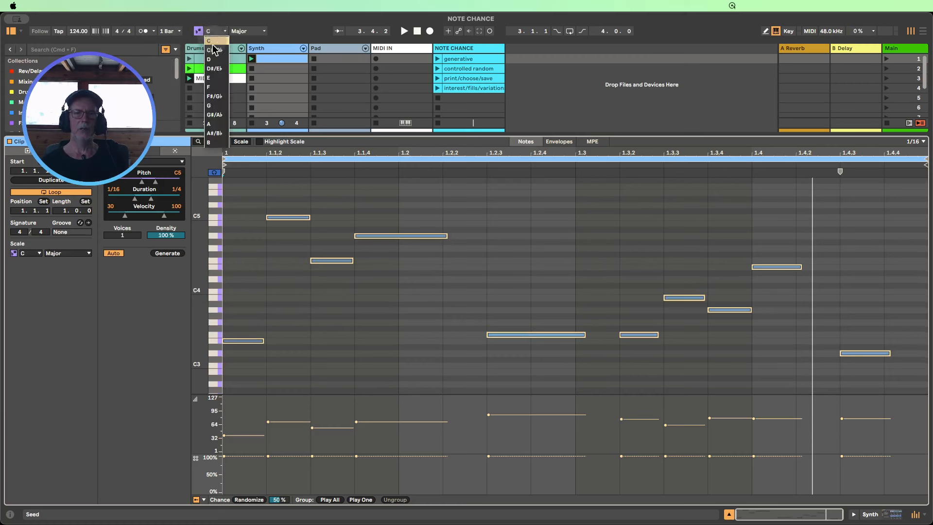
{"action": "left_click", "coordinate": [215, 125]}
{"action": "left_click", "coordinate": [237, 31]}
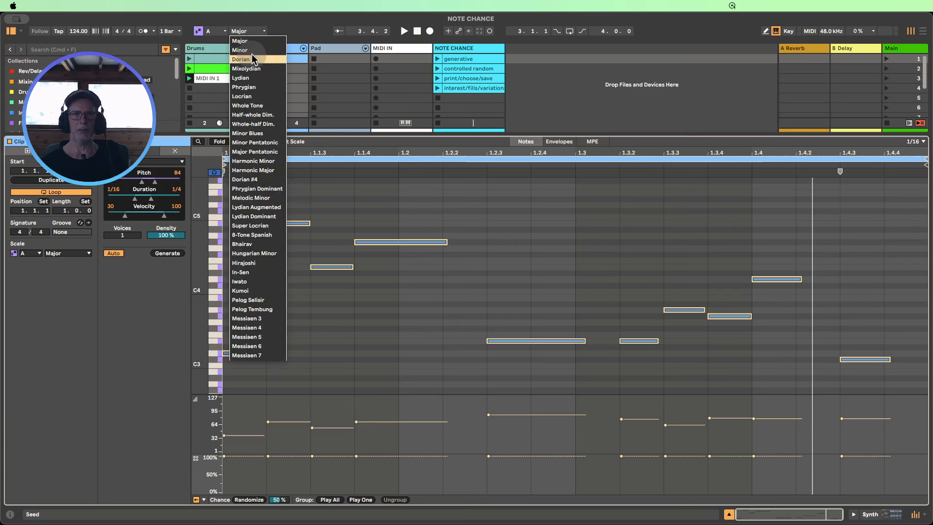
{"action": "left_click", "coordinate": [241, 50]}
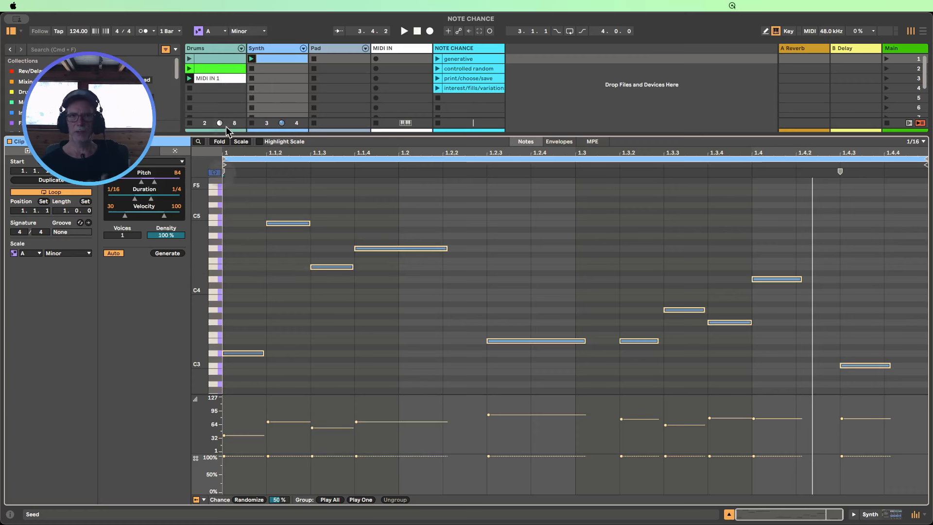
Switch the scale root to G and back to A, and play the generated Synth clip.
{"action": "left_click", "coordinate": [212, 32]}
{"action": "left_click", "coordinate": [213, 106]}
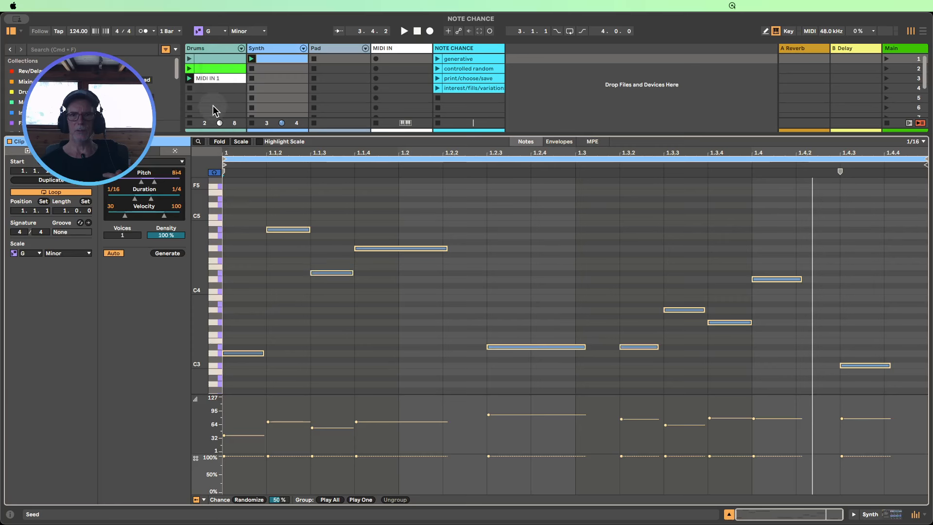
{"action": "left_click", "coordinate": [212, 32]}
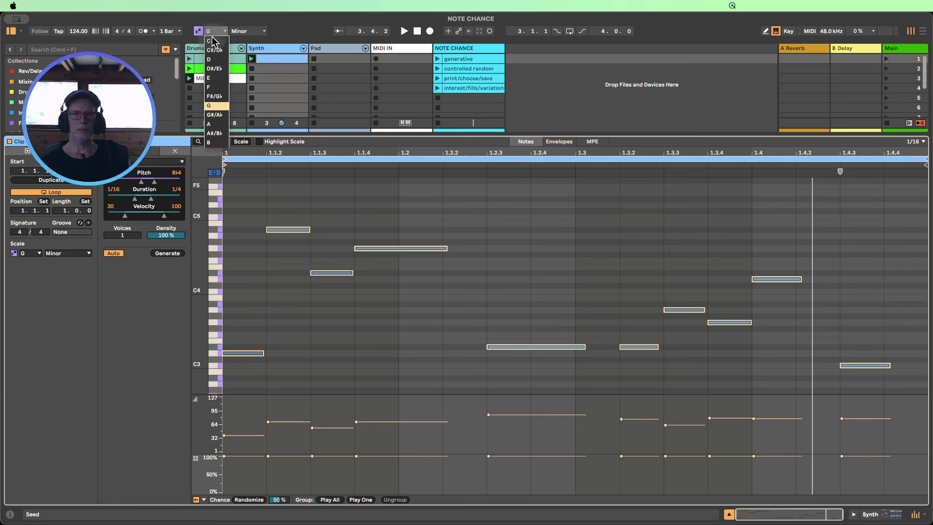
{"action": "left_click", "coordinate": [214, 126]}
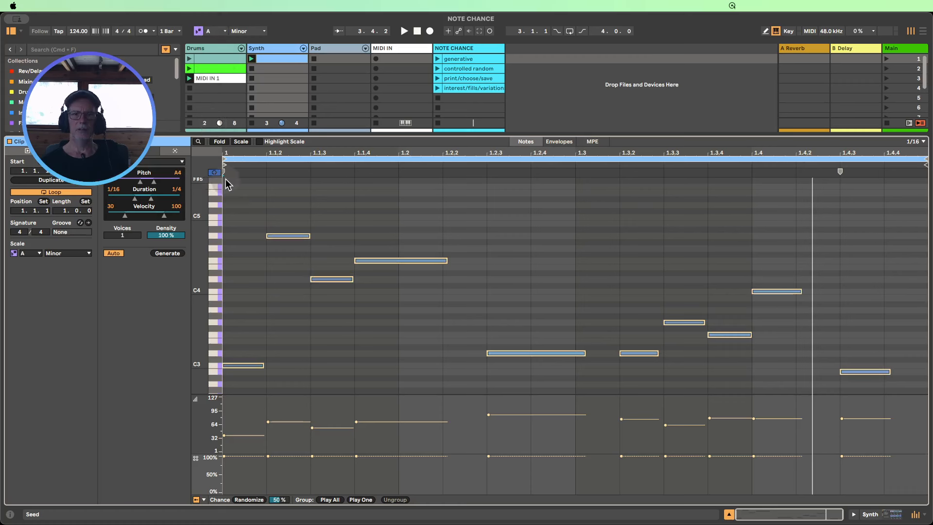
{"action": "left_click", "coordinate": [253, 59]}
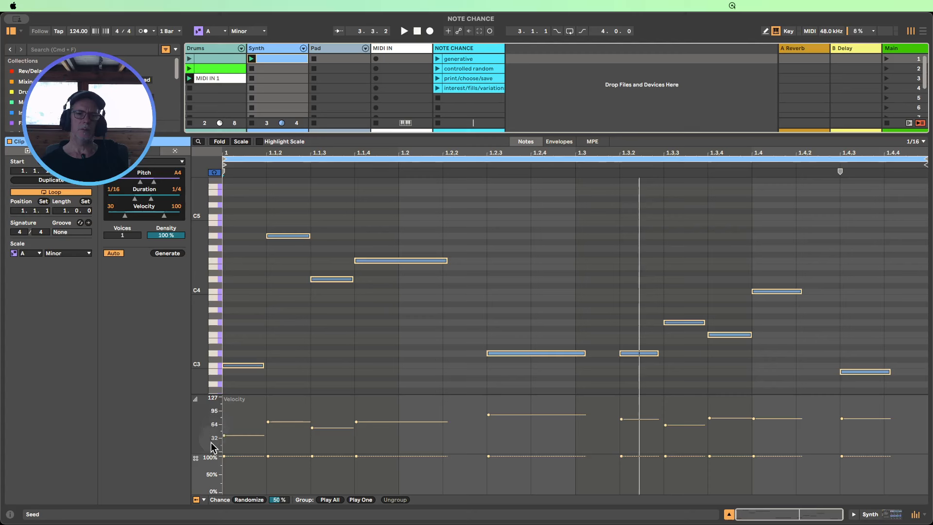
Enlarge the chance lane and randomize the chance of all notes in the Synth clip with an amount of 50%.
{"action": "left_click_drag", "start_coordinate": [203, 456], "coordinate": [203, 435]}
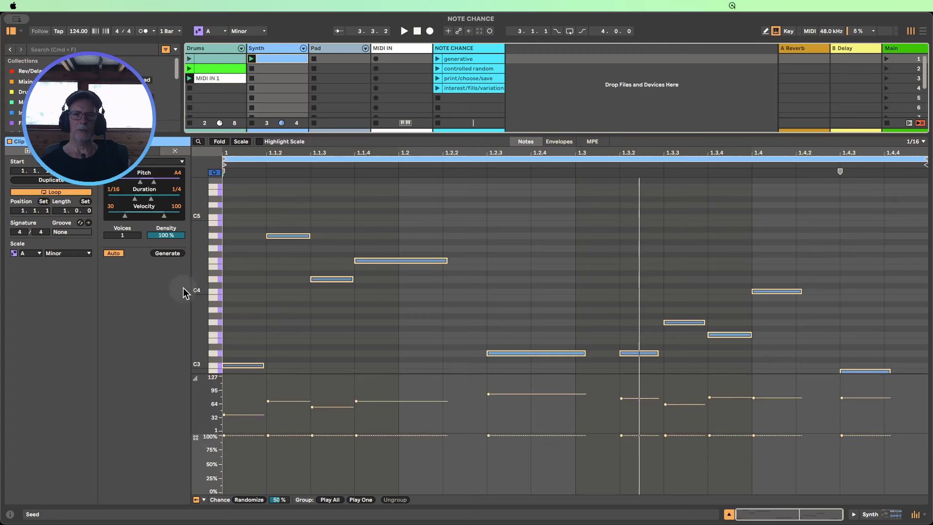
{"action": "left_click_drag", "start_coordinate": [198, 271], "coordinate": [196, 242]}
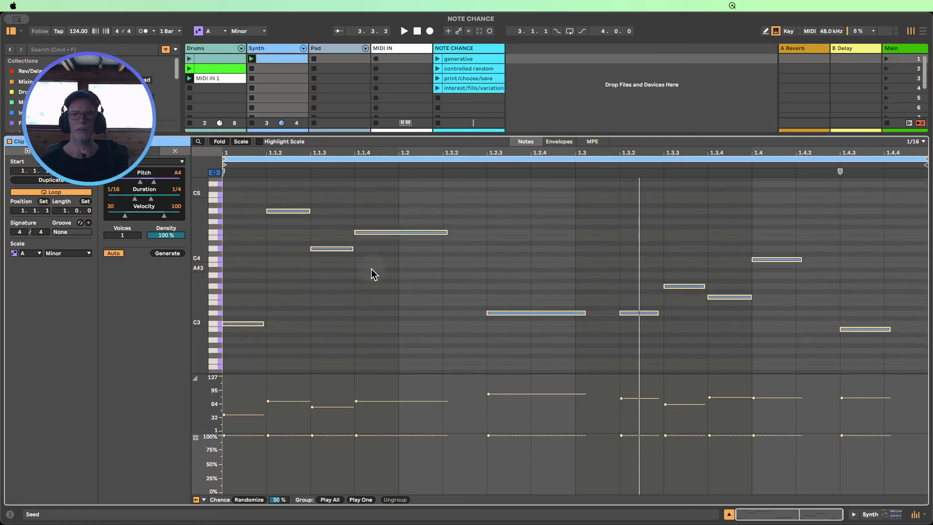
{"action": "left_click_drag", "start_coordinate": [371, 270], "coordinate": [308, 212]}
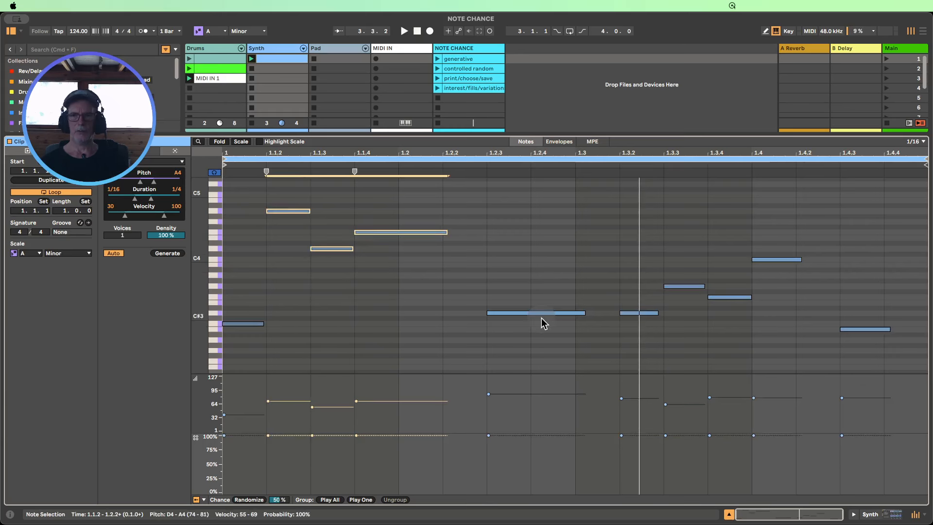
{"action": "left_click", "coordinate": [338, 317]}
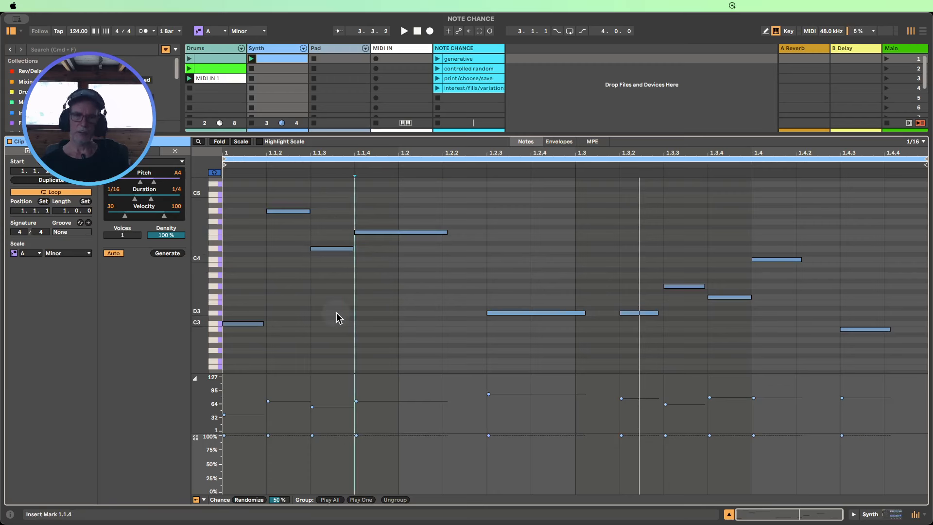
{"action": "key", "text": "super+a"}
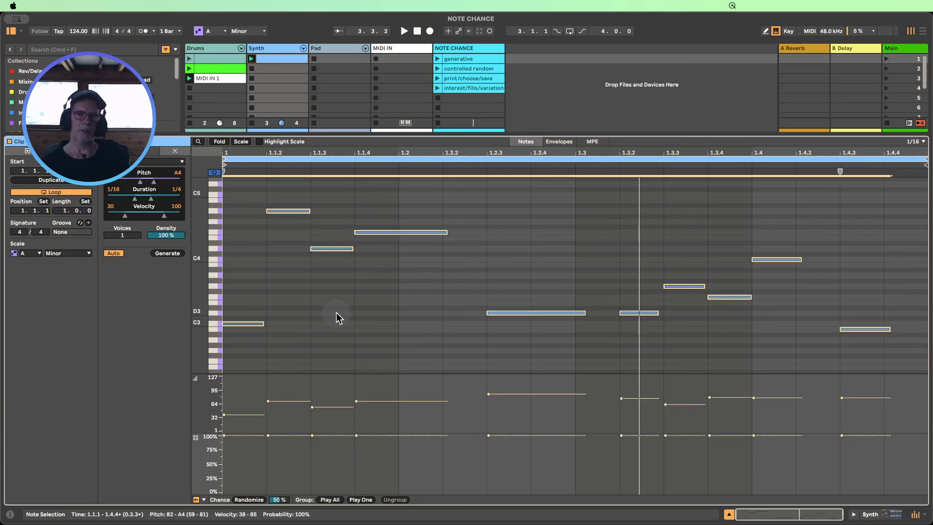
{"action": "left_click", "coordinate": [248, 501]}
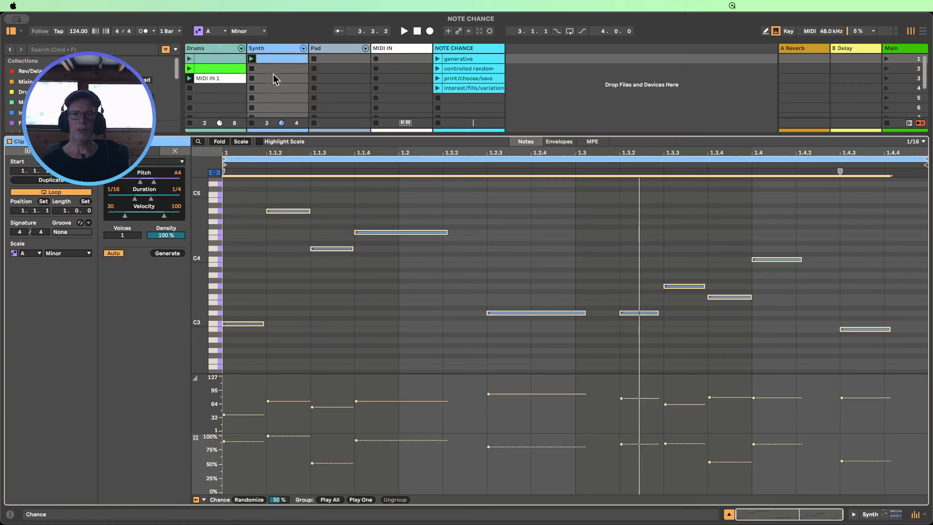
During Synth clip playback, try a chance randomize amount of 71%, randomize the chances again and return the amount to 50%.
{"action": "left_click", "coordinate": [253, 58]}
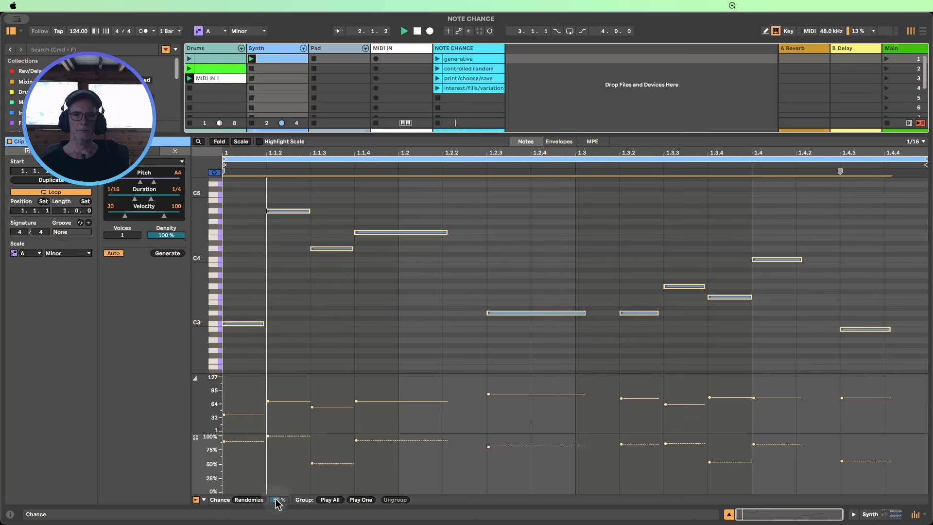
{"action": "left_click_drag", "start_coordinate": [278, 500], "coordinate": [278, 489]}
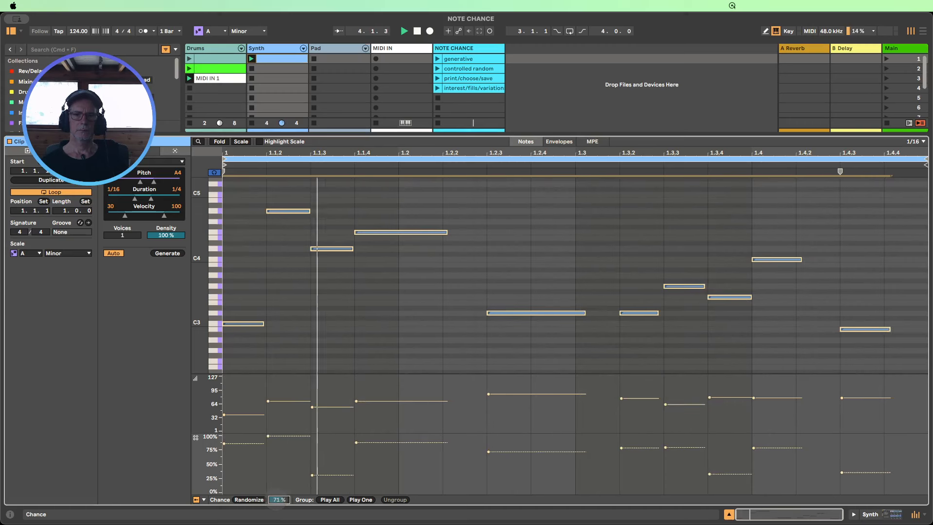
{"action": "left_click", "coordinate": [249, 500]}
{"action": "left_click_drag", "start_coordinate": [274, 500], "coordinate": [273, 511]}
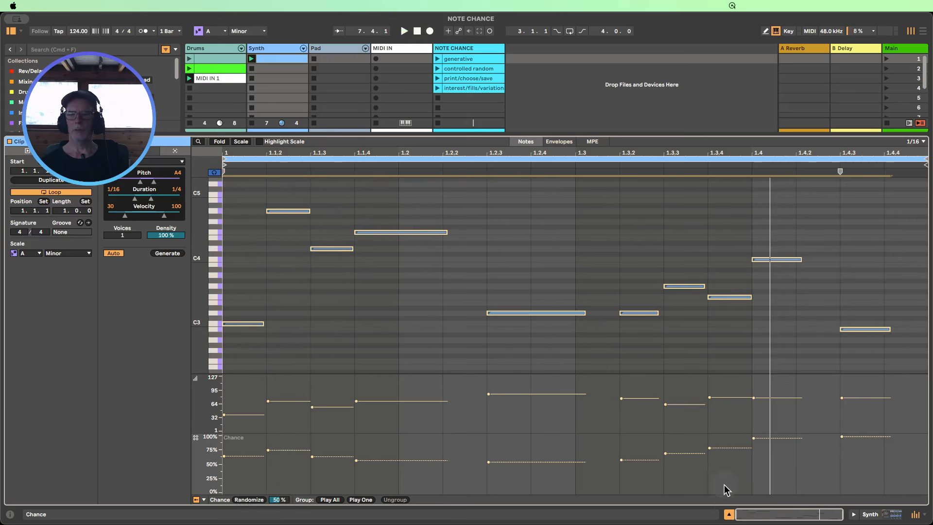
Show the track routing and set the MIDI IN track to receive MIDI from Synth.
{"action": "left_click", "coordinate": [728, 514]}
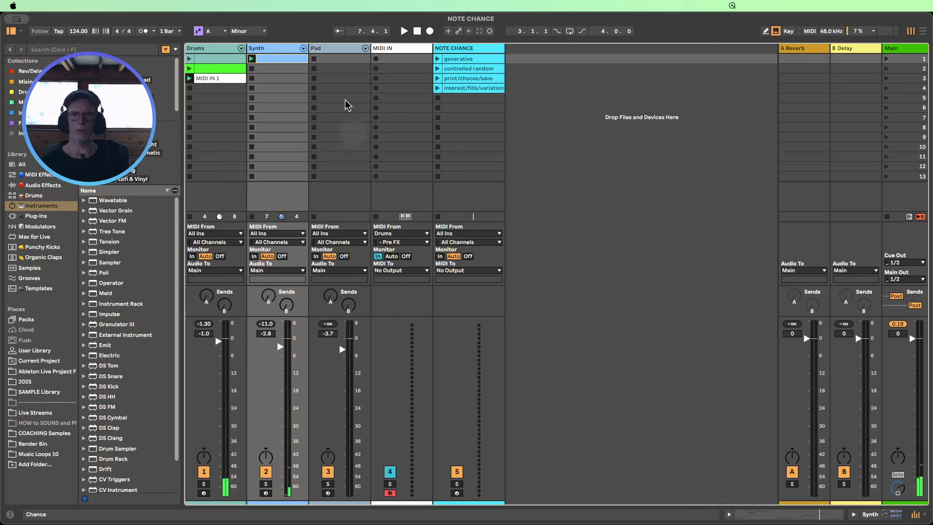
{"action": "left_click", "coordinate": [403, 51]}
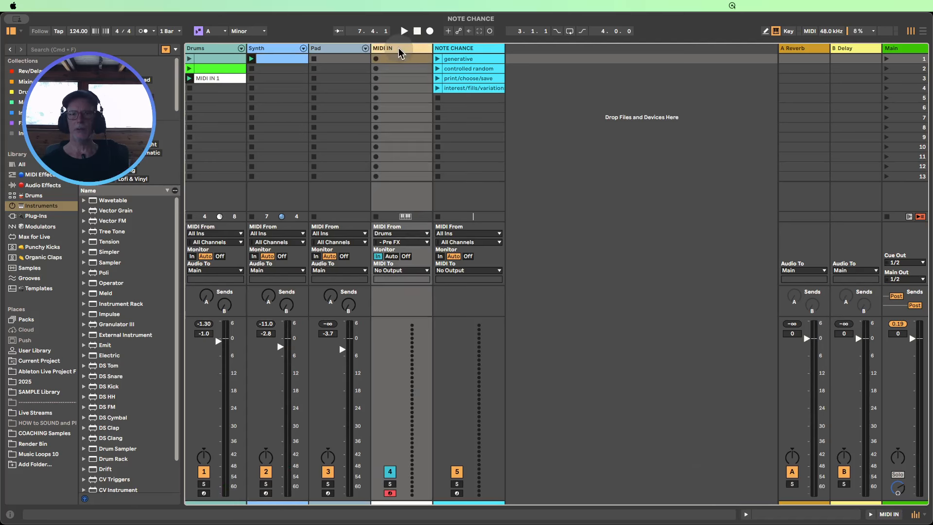
{"action": "left_click", "coordinate": [388, 233]}
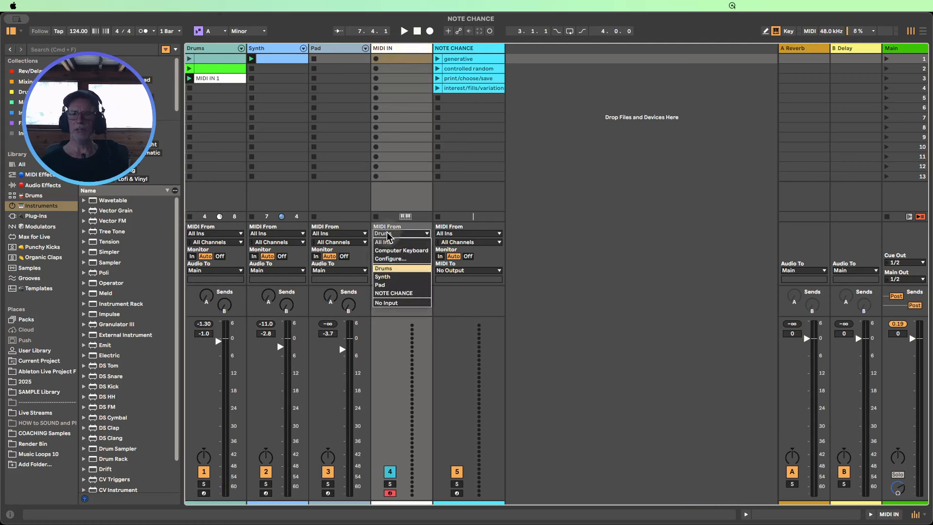
{"action": "left_click", "coordinate": [384, 276]}
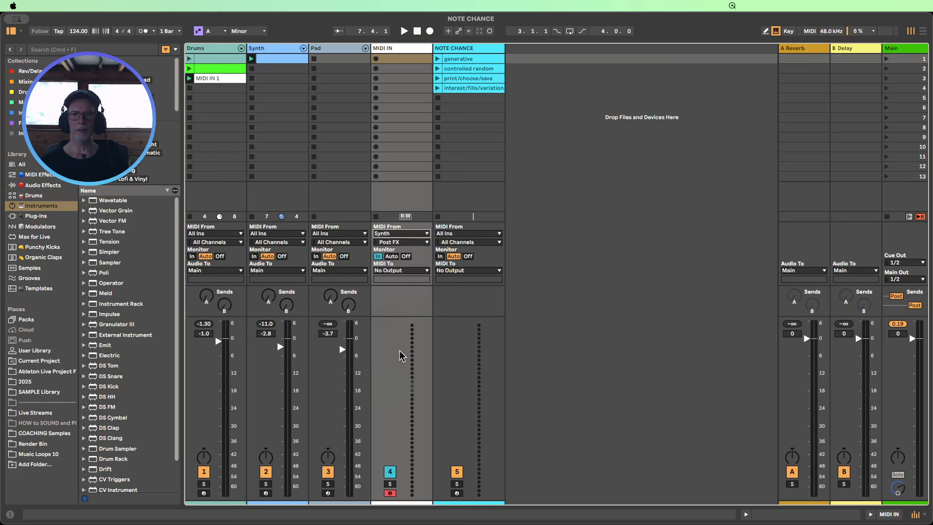
Record the Synth track's MIDI into the first MIDI IN slot with its notes open, ending the recording and playback.
{"action": "left_click", "coordinate": [376, 59]}
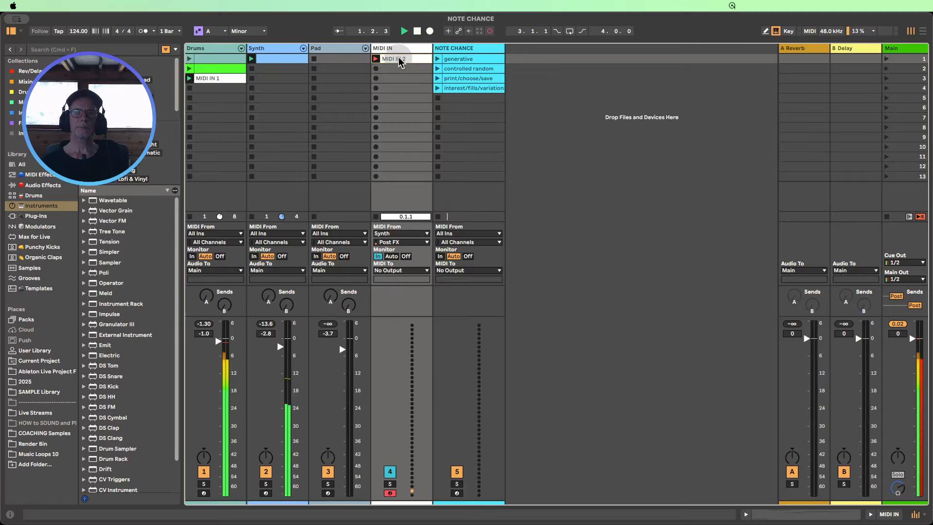
{"action": "double_click", "coordinate": [387, 59]}
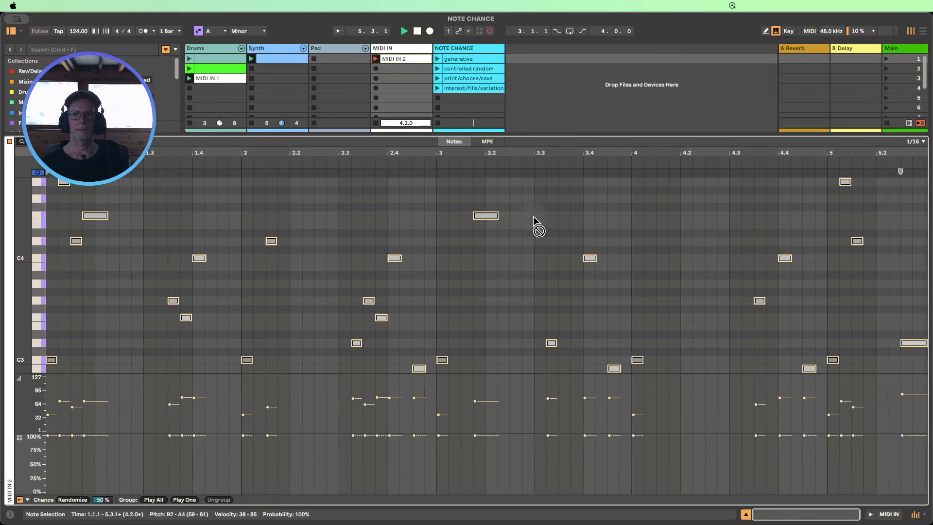
{"action": "left_click", "coordinate": [377, 59]}
{"action": "key", "text": "space"}
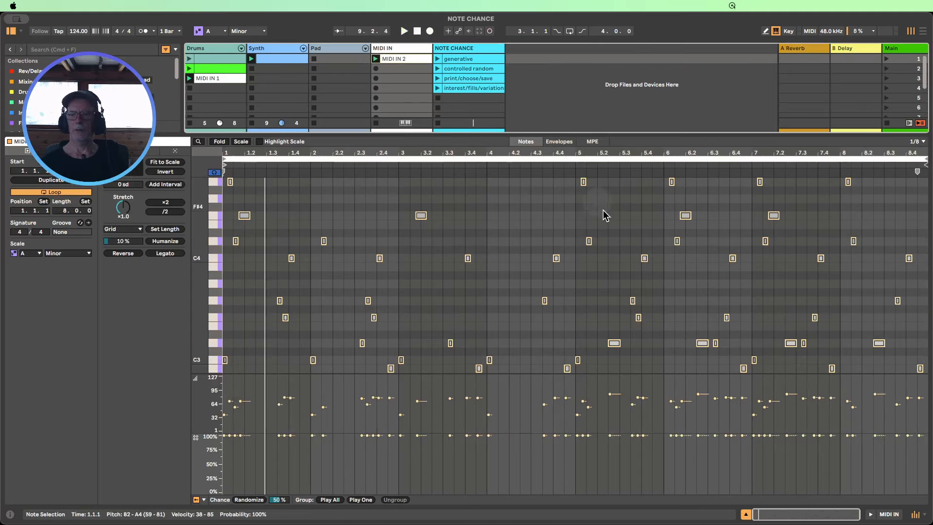
Loop the two bars starting at bar 6 in the recorded MIDI IN 2 clip and close its clip view.
{"action": "left_click_drag", "start_coordinate": [662, 210], "coordinate": [842, 307]}
{"action": "key", "text": "super+l"}
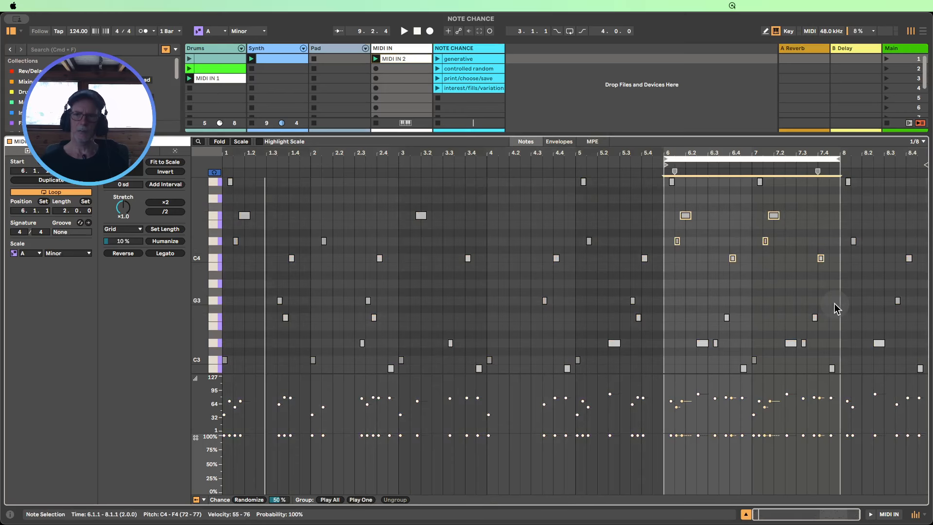
{"action": "left_click", "coordinate": [746, 514]}
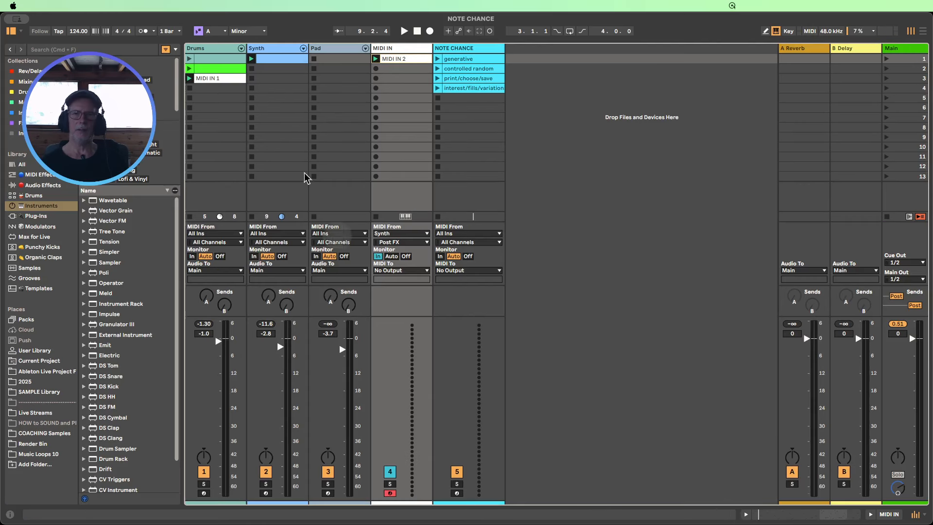
Move the MIDI IN 2 clip to the Synth track's second slot and play it, setting the Synth volume to -2.4 dB.
{"action": "left_click_drag", "start_coordinate": [375, 61], "coordinate": [248, 70]}
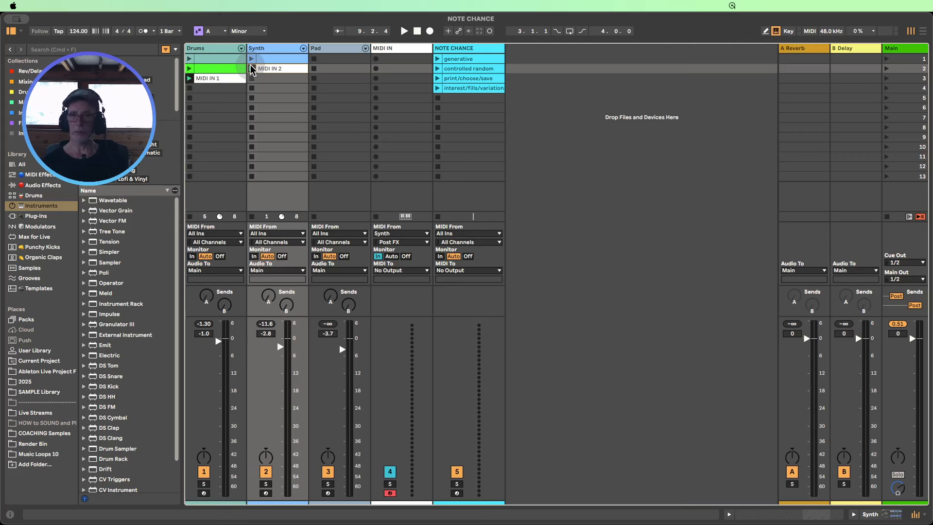
{"action": "left_click", "coordinate": [253, 68]}
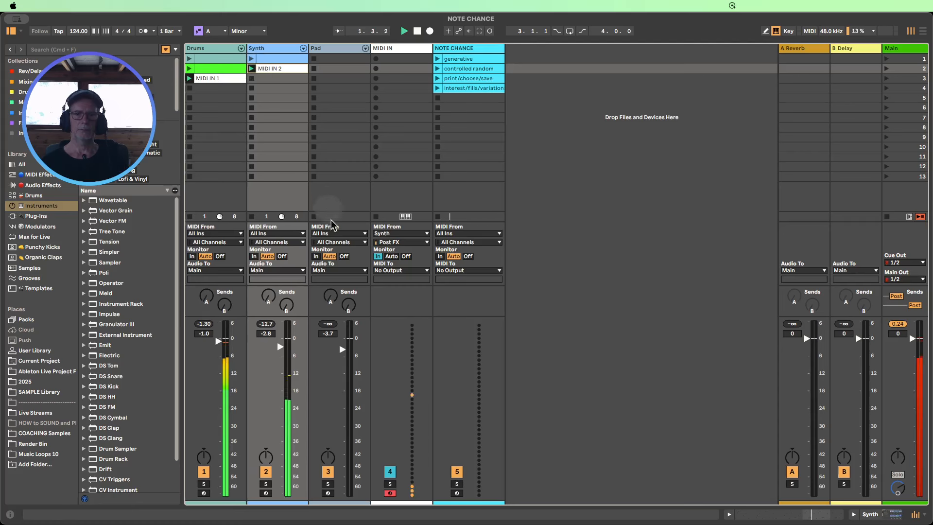
{"action": "left_click_drag", "start_coordinate": [282, 346], "coordinate": [281, 344]}
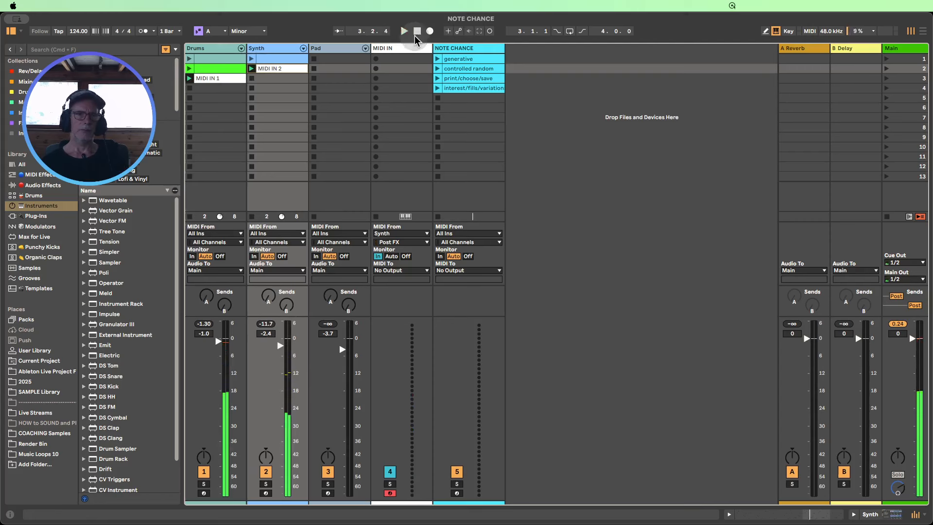
Show the Pad track's devices and create an empty clip in its first slot.
{"action": "left_click", "coordinate": [342, 49]}
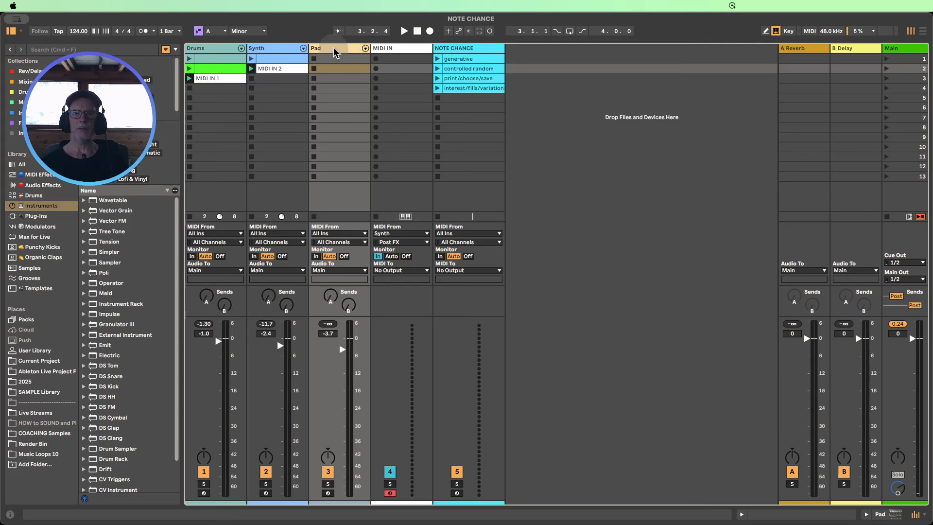
{"action": "double_click", "coordinate": [334, 49]}
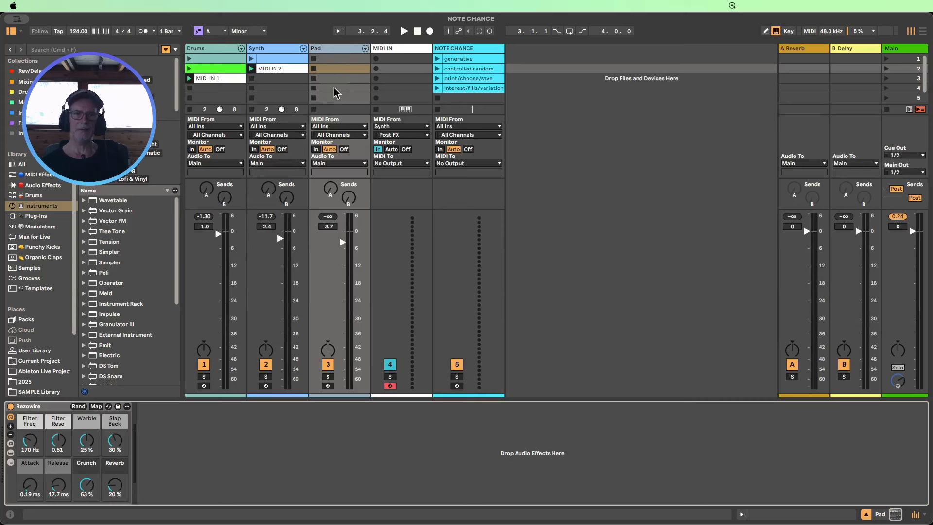
{"action": "double_click", "coordinate": [336, 58]}
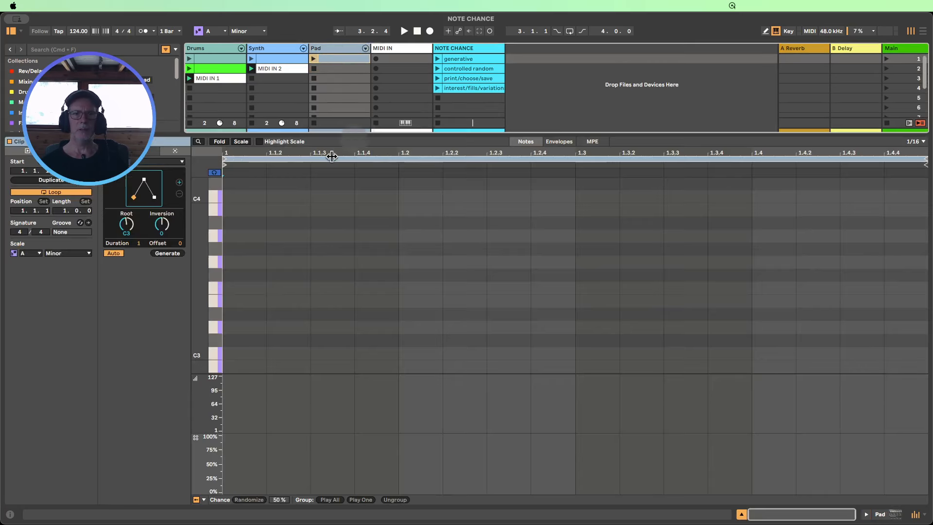
Choose the Stacks generator for the Pad clip and turn off Auto.
{"action": "left_click", "coordinate": [150, 161]}
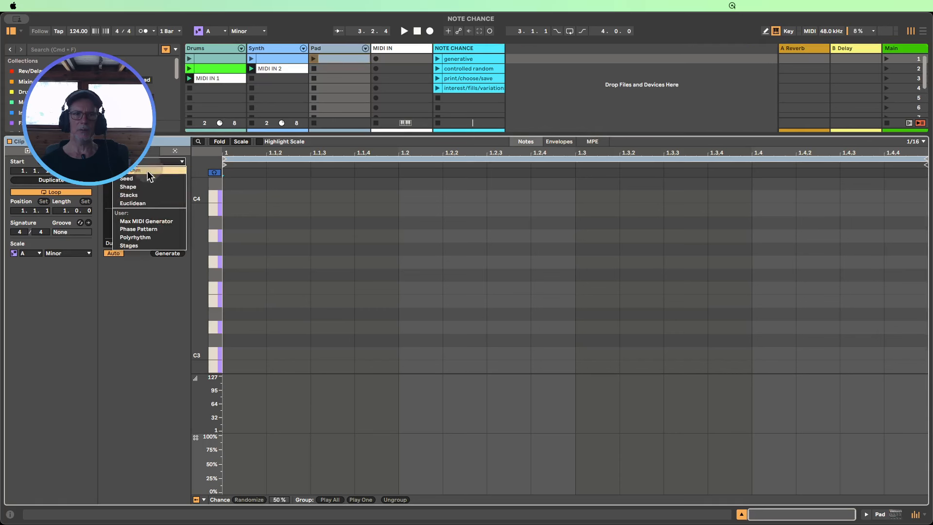
{"action": "left_click", "coordinate": [138, 194]}
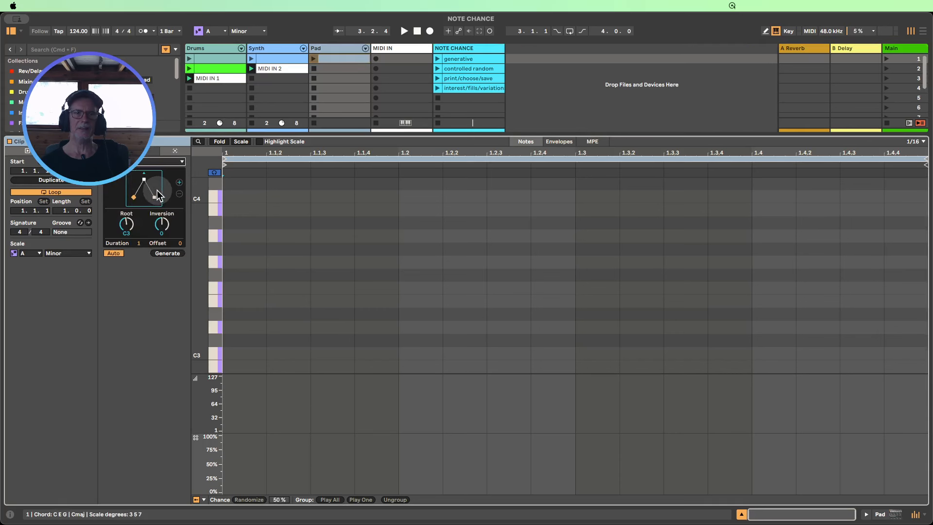
{"action": "left_click", "coordinate": [109, 252]}
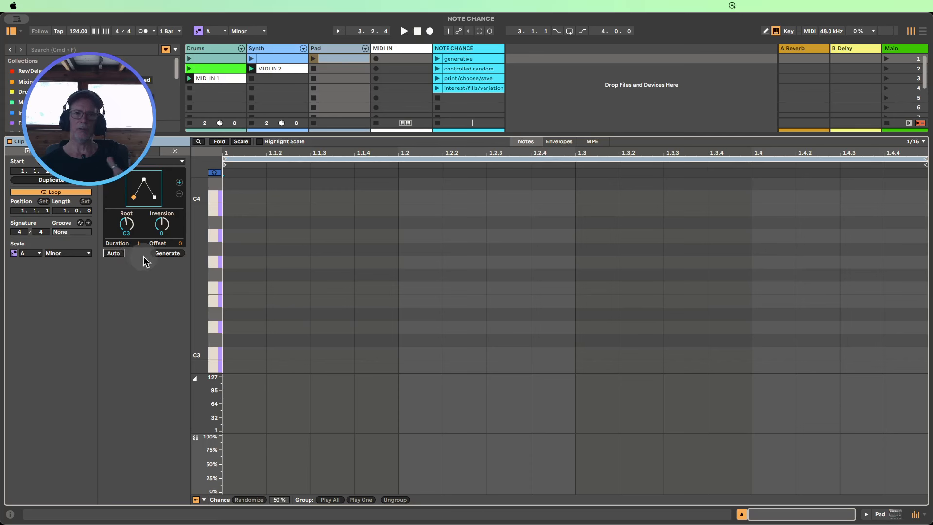
Turn on Auto for the Stacks generator, add a second chord, and set the first chord's duration to 1/2.
{"action": "left_click", "coordinate": [115, 253]}
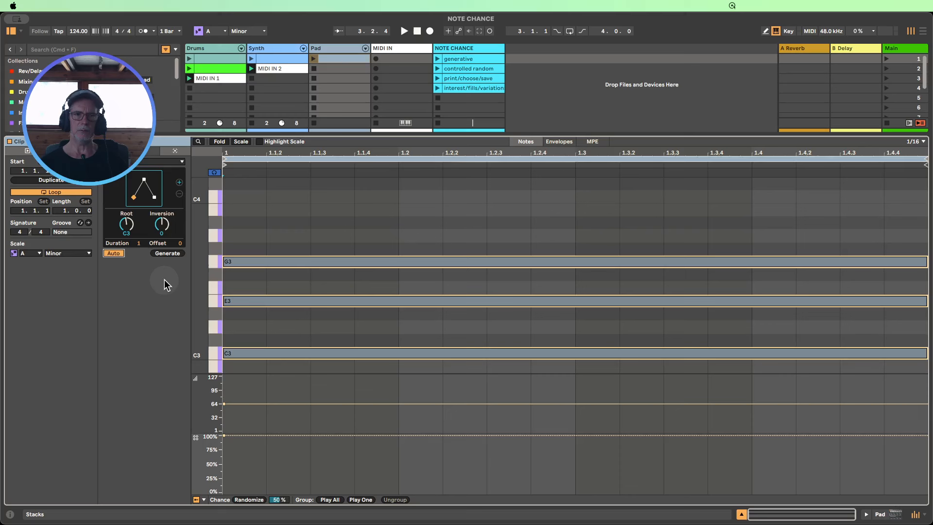
{"action": "left_click", "coordinate": [180, 184]}
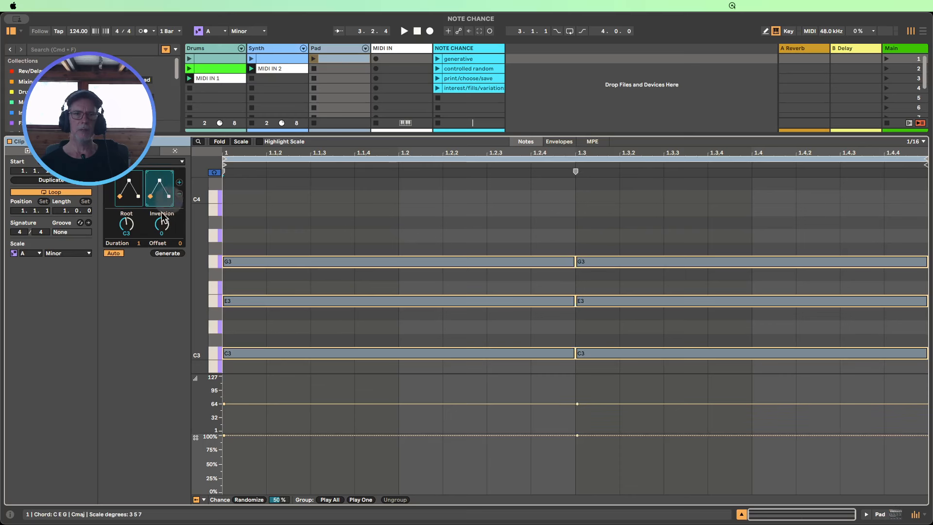
{"action": "left_click", "coordinate": [125, 185]}
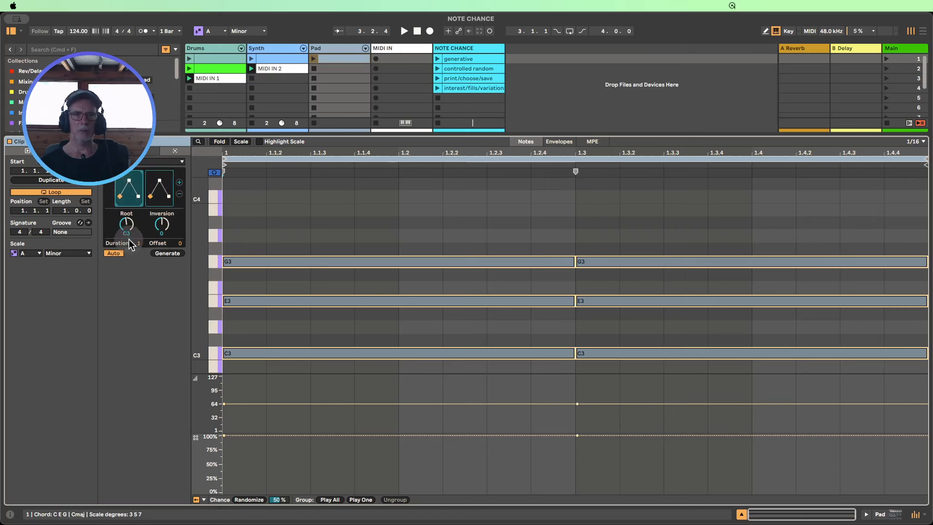
{"action": "mouse_move", "coordinate": [140, 248]}
{"action": "left_mouse_down"}
{"action": "mouse_move", "coordinate": [140, 268]}
{"action": "mouse_move", "coordinate": [142, 250]}
{"action": "left_mouse_up"}
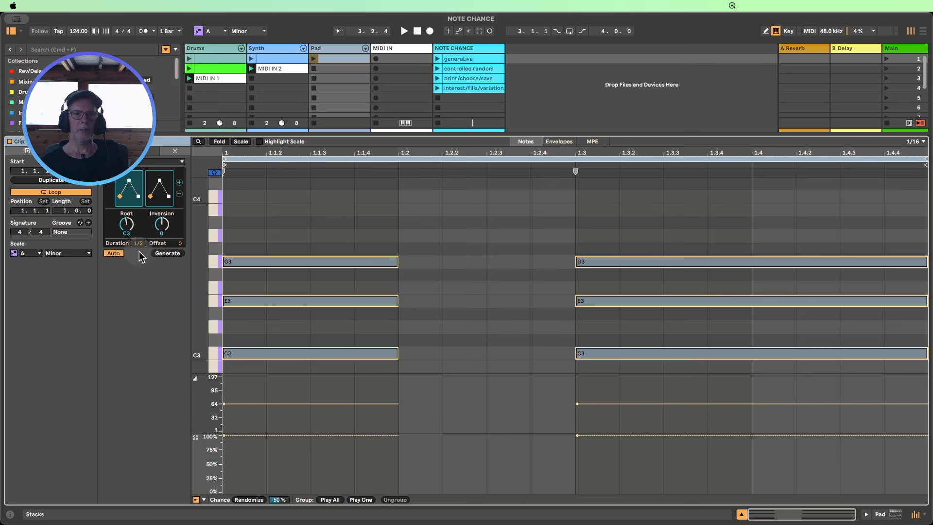
Set the second chord's duration to 3/8 and its offset to +3/8.
{"action": "left_click", "coordinate": [160, 199]}
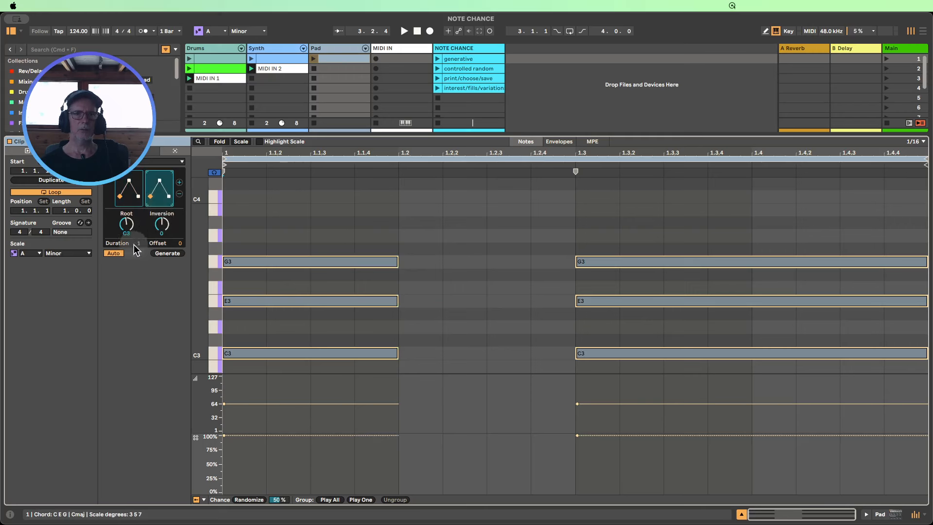
{"action": "left_click_drag", "start_coordinate": [138, 241], "coordinate": [138, 246]}
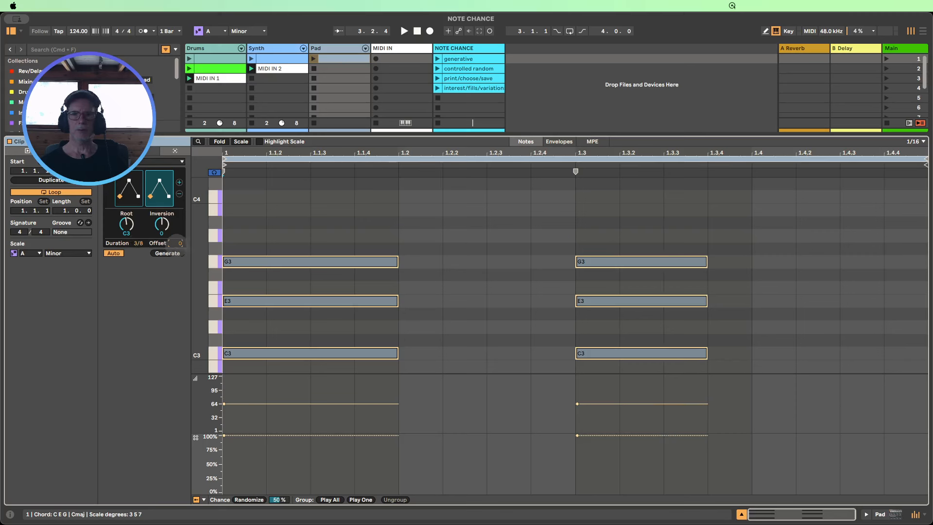
{"action": "left_click_drag", "start_coordinate": [176, 243], "coordinate": [176, 238]}
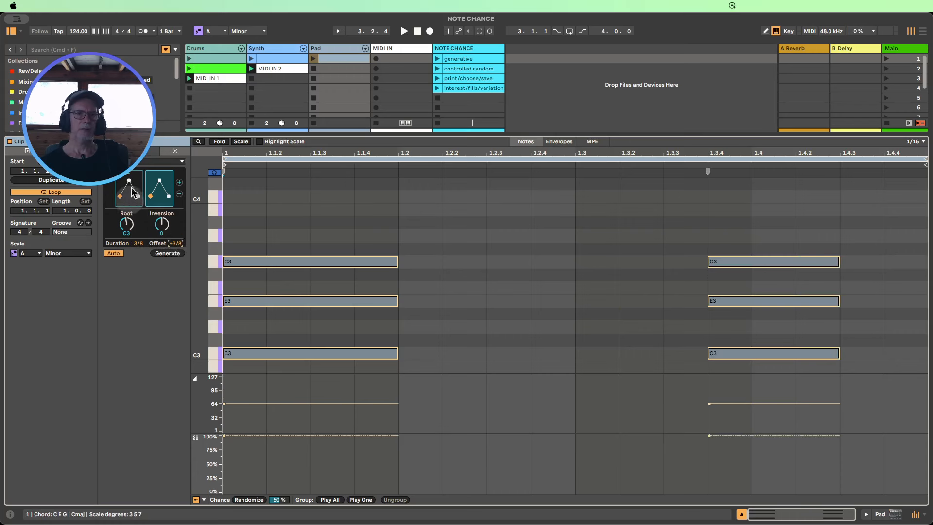
Change the second chord's pattern to C E G B and the first chord's pattern to C E G D.
{"action": "left_click", "coordinate": [162, 180]}
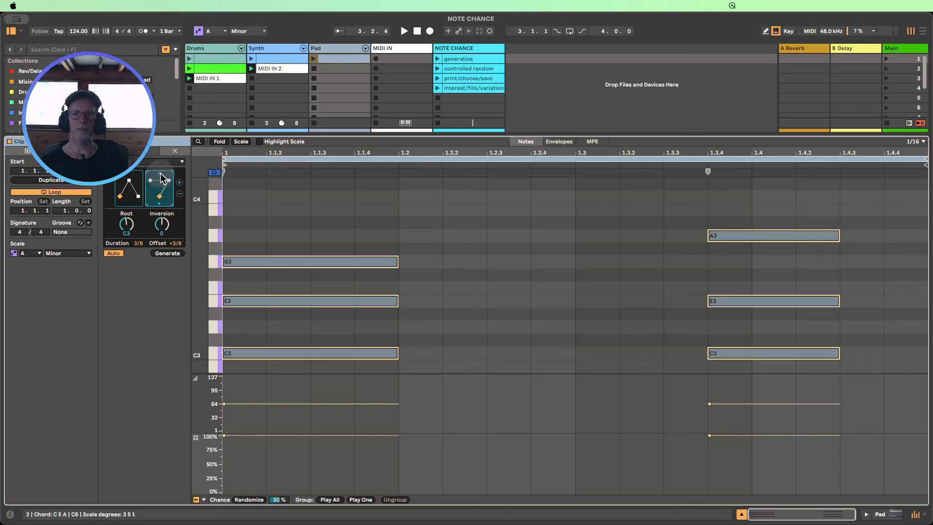
{"action": "left_click", "coordinate": [162, 180]}
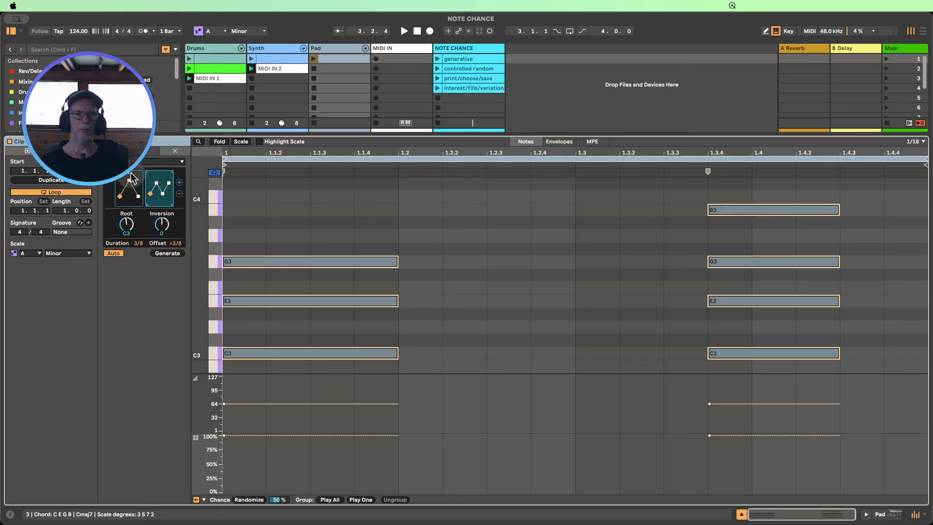
{"action": "left_click", "coordinate": [126, 197]}
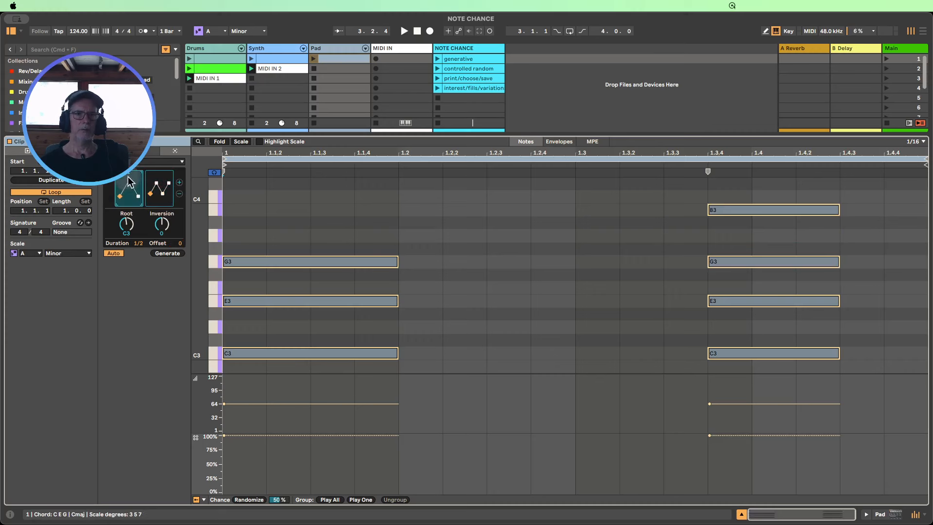
{"action": "left_click", "coordinate": [130, 179]}
{"action": "left_click", "coordinate": [131, 180]}
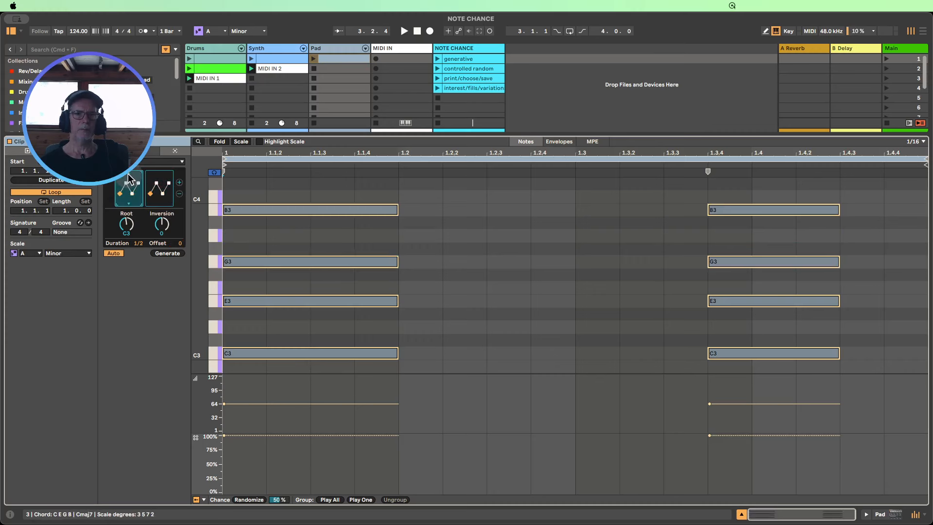
{"action": "left_click", "coordinate": [130, 180]}
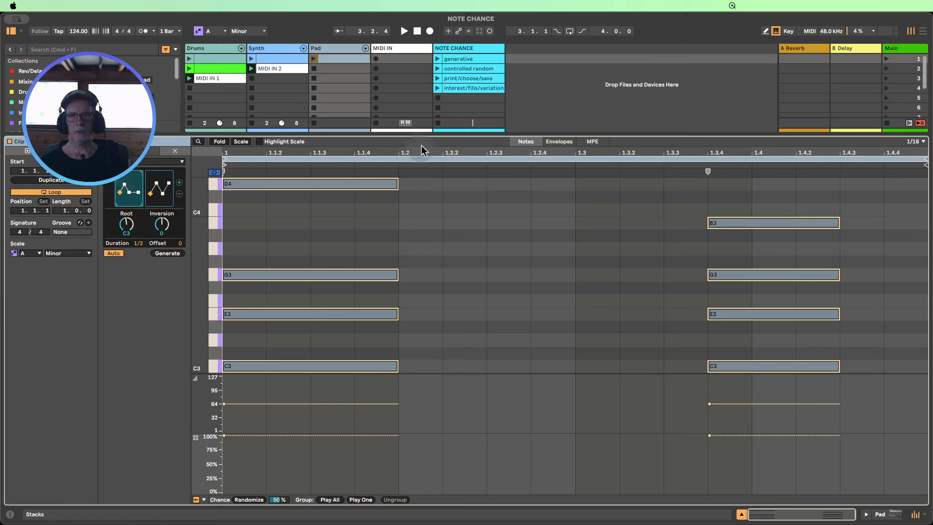
Play the Pad clip to audition the two generated chords and stop playback.
{"action": "left_click", "coordinate": [314, 58]}
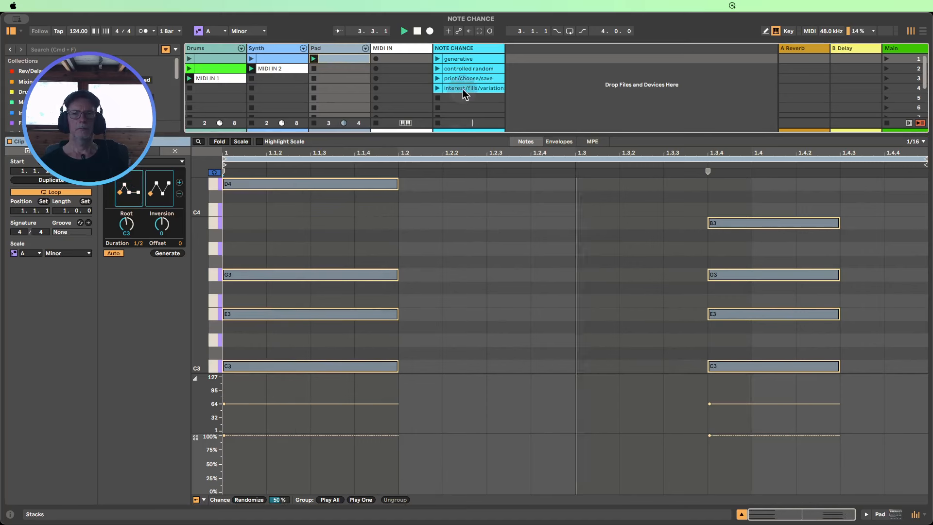
{"action": "left_click", "coordinate": [417, 32]}
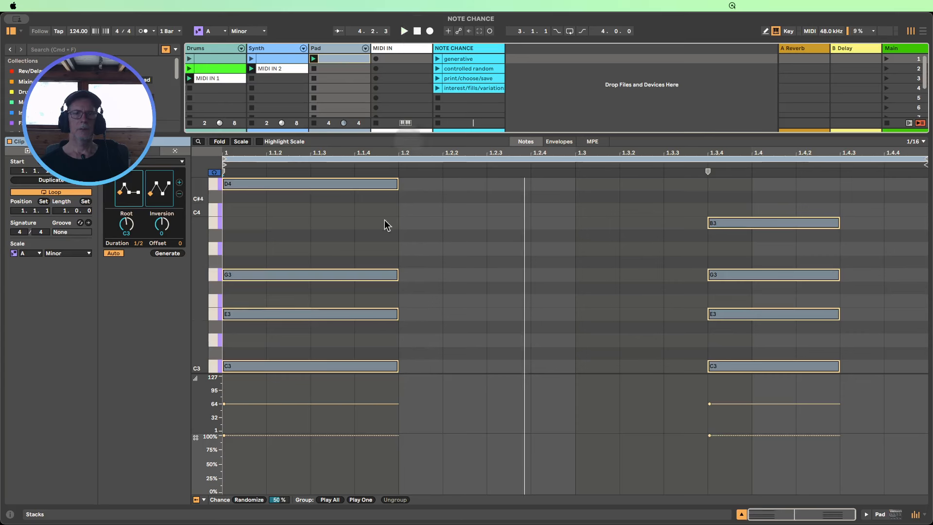
{"action": "left_click_drag", "start_coordinate": [202, 272], "coordinate": [197, 275]}
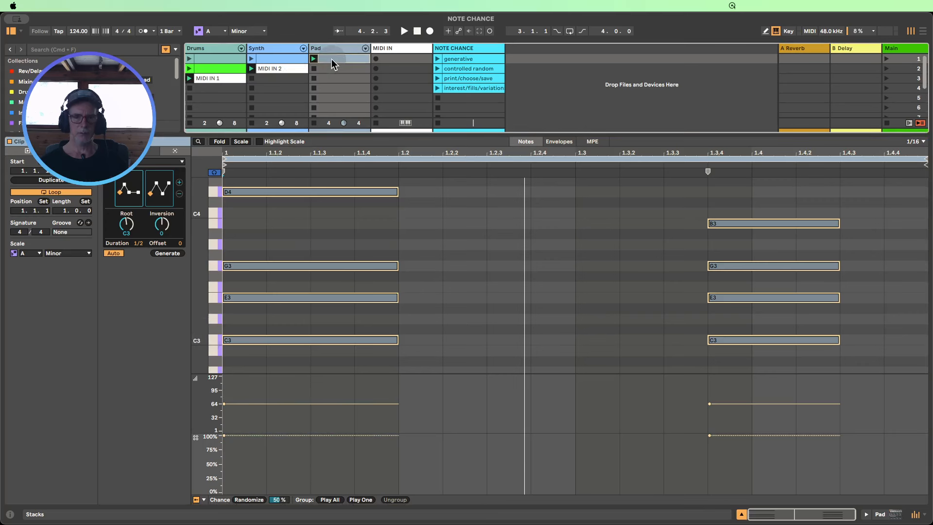
Duplicate the Pad clip into the second slot and colour the copy light purple.
{"action": "key", "text": "super+d"}
{"action": "right_click", "coordinate": [335, 72]}
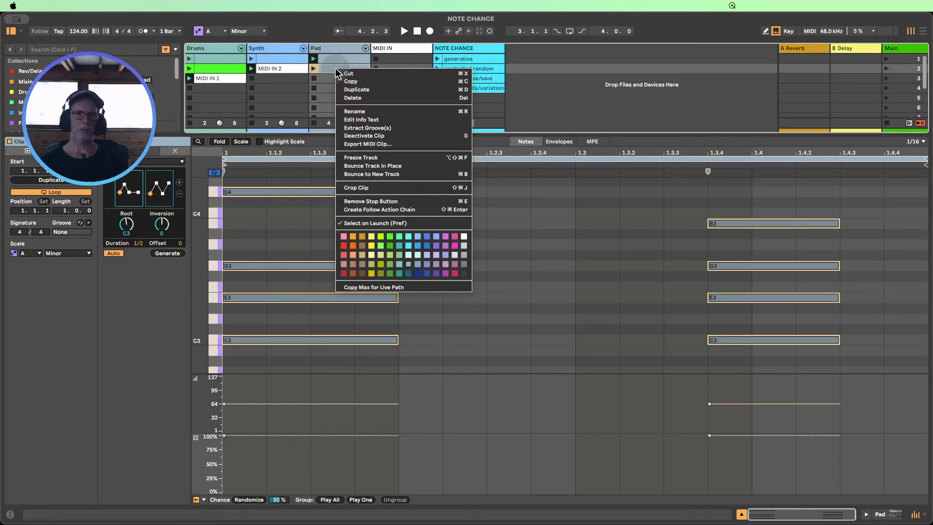
{"action": "left_click", "coordinate": [435, 257]}
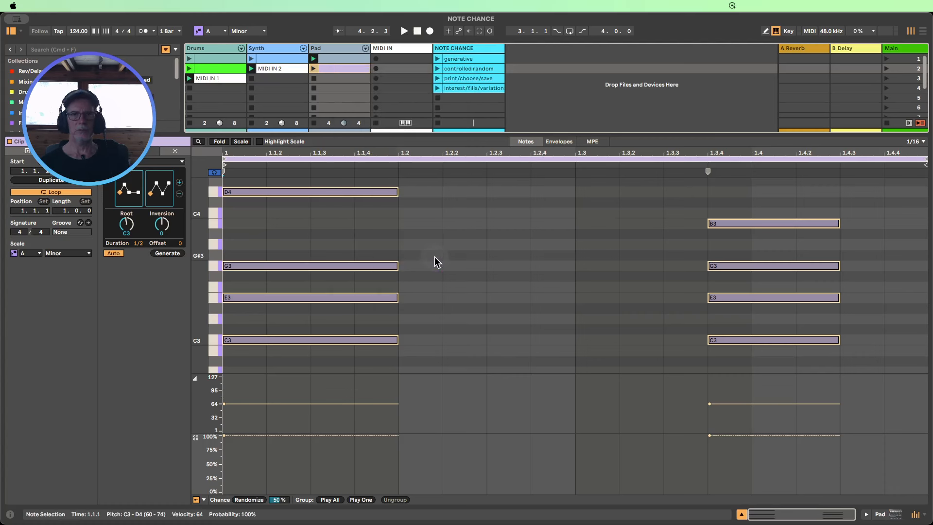
In the first Pad clip, select both E3 notes and randomize their chance with a 50% amount.
{"action": "left_click", "coordinate": [328, 56]}
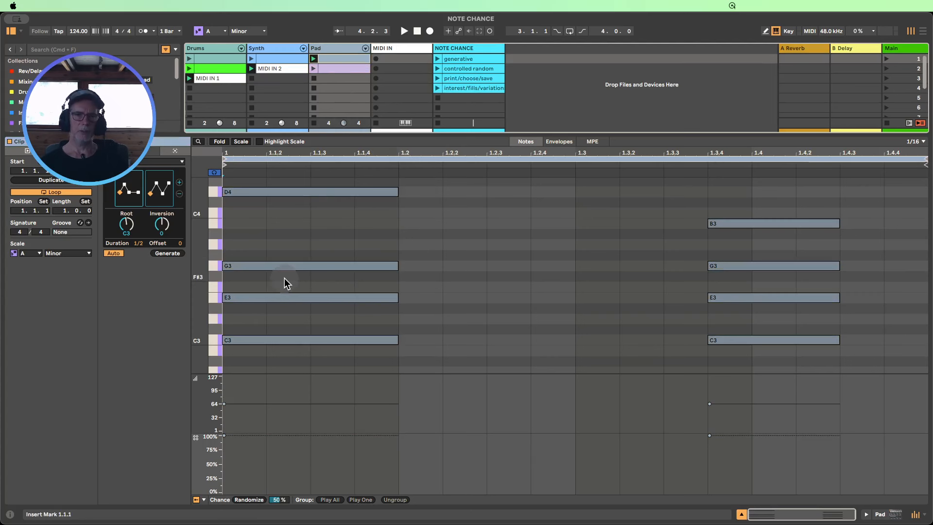
{"action": "left_click", "coordinate": [283, 298]}
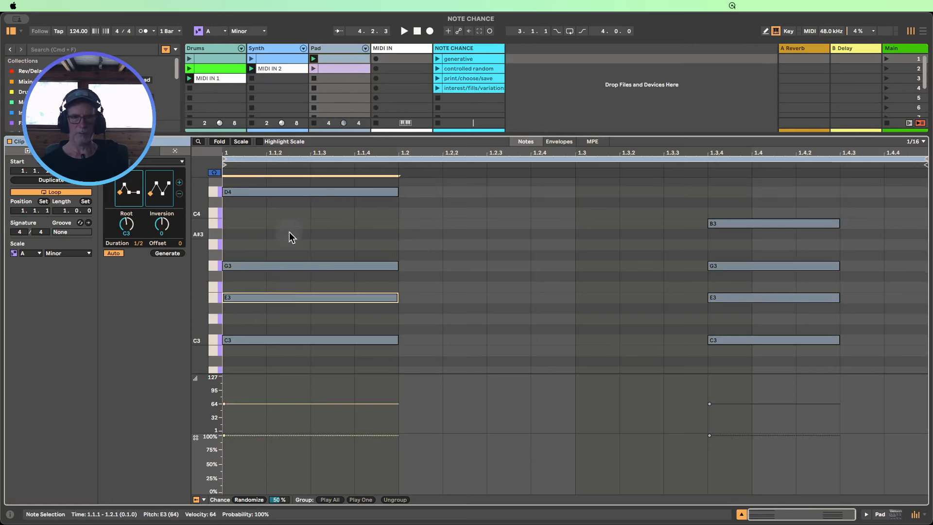
{"action": "left_click_drag", "start_coordinate": [287, 232], "coordinate": [285, 323]}
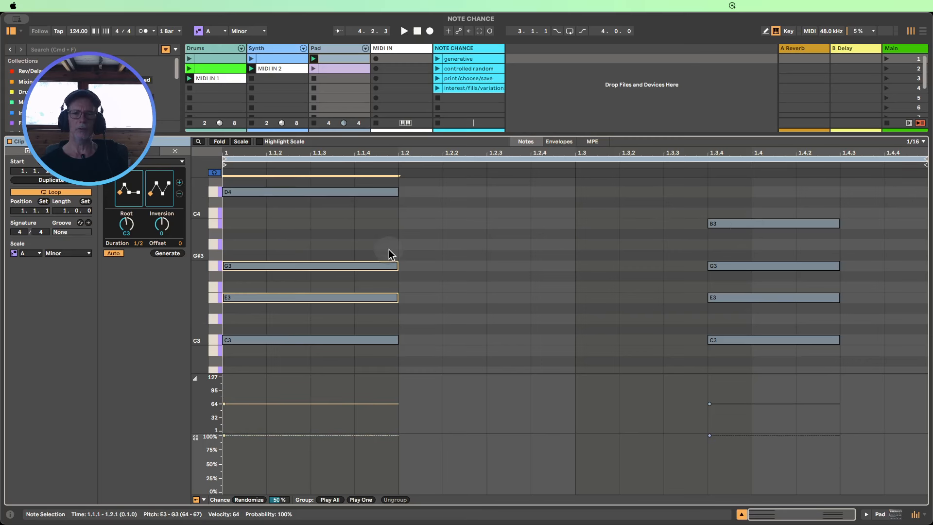
{"action": "left_click", "coordinate": [274, 292]}
{"action": "left_click", "coordinate": [272, 297]}
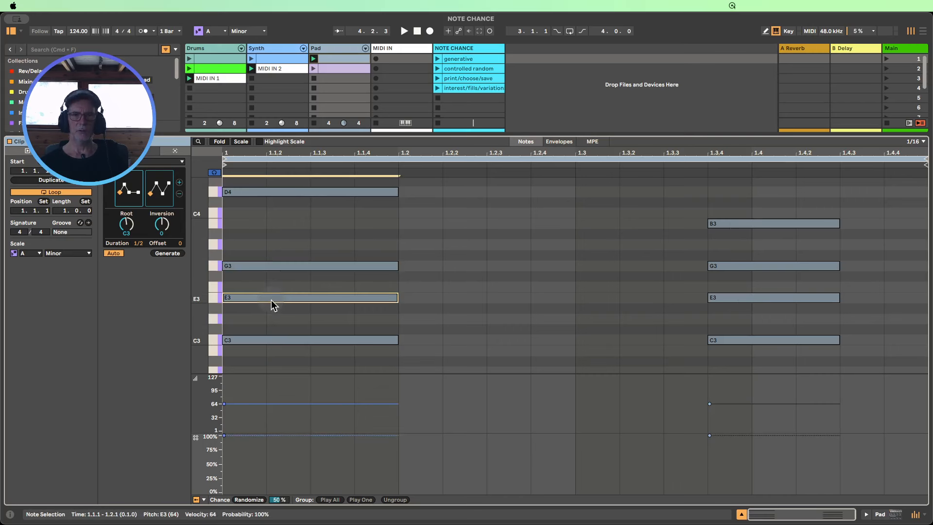
{"action": "left_click", "coordinate": [748, 295], "text": "shift"}
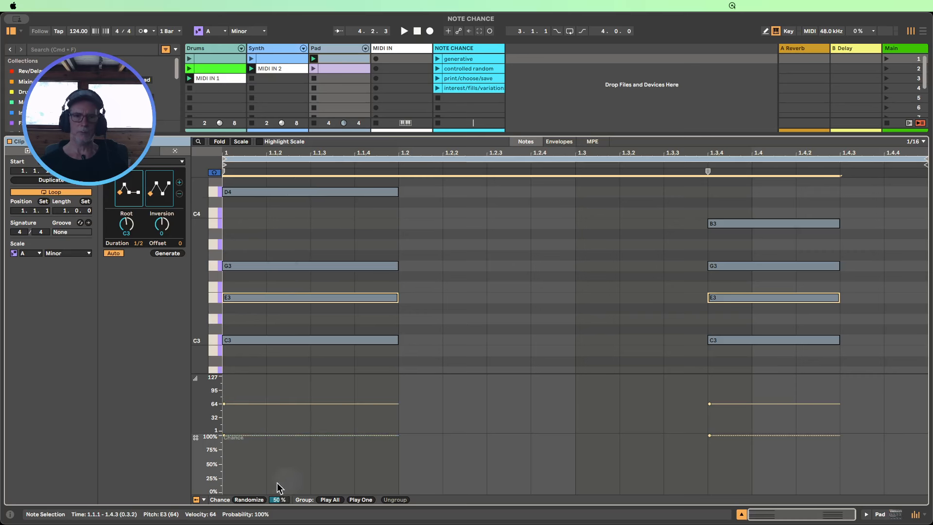
{"action": "left_click", "coordinate": [249, 500]}
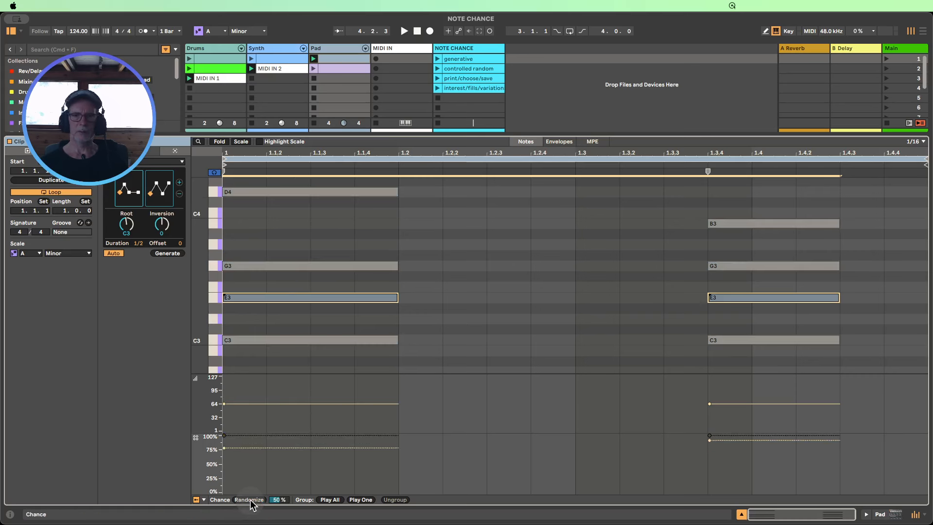
{"action": "left_click", "coordinate": [249, 500]}
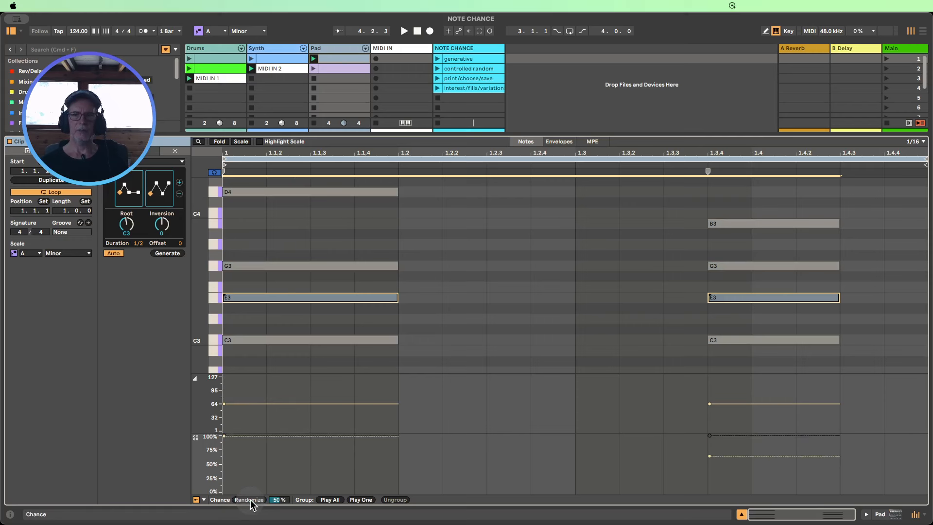
{"action": "left_click", "coordinate": [250, 500]}
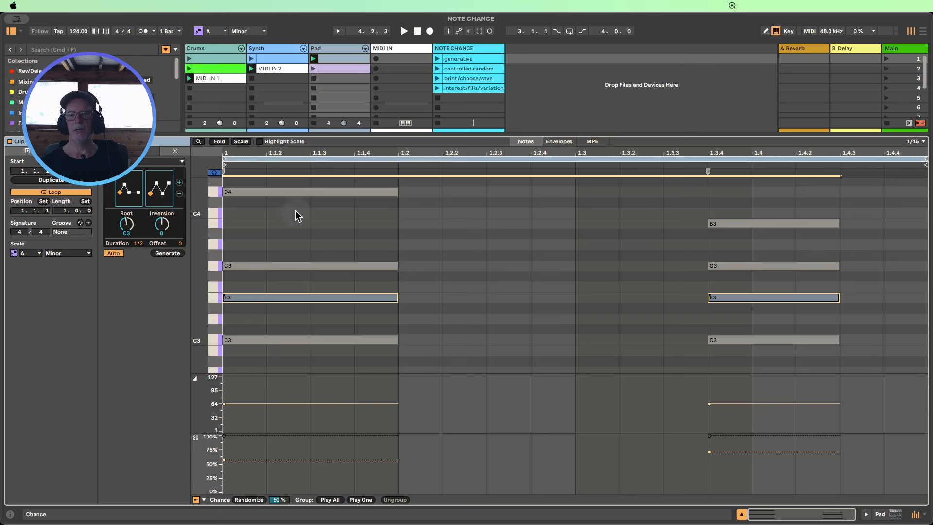
Play the first Pad clip, randomize the E3 notes' chance again during playback, and stop.
{"action": "left_click", "coordinate": [314, 60]}
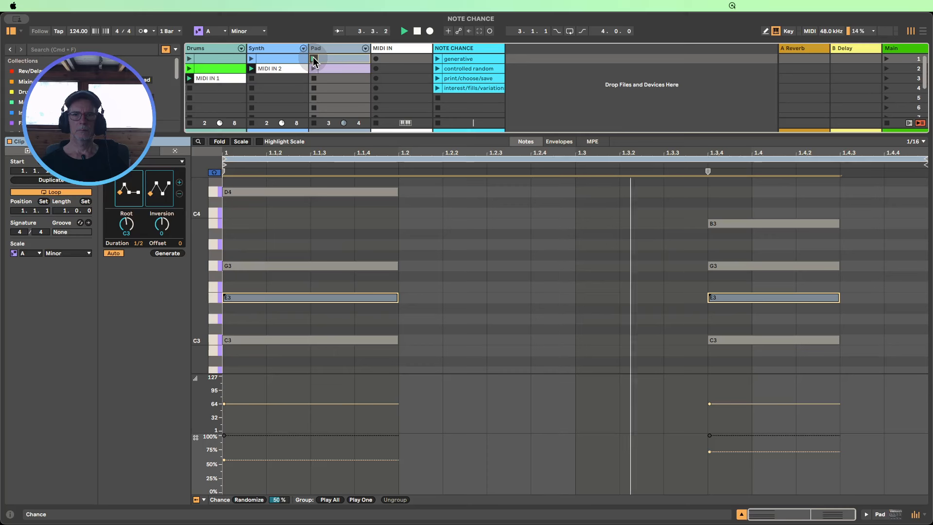
{"action": "left_click", "coordinate": [254, 500]}
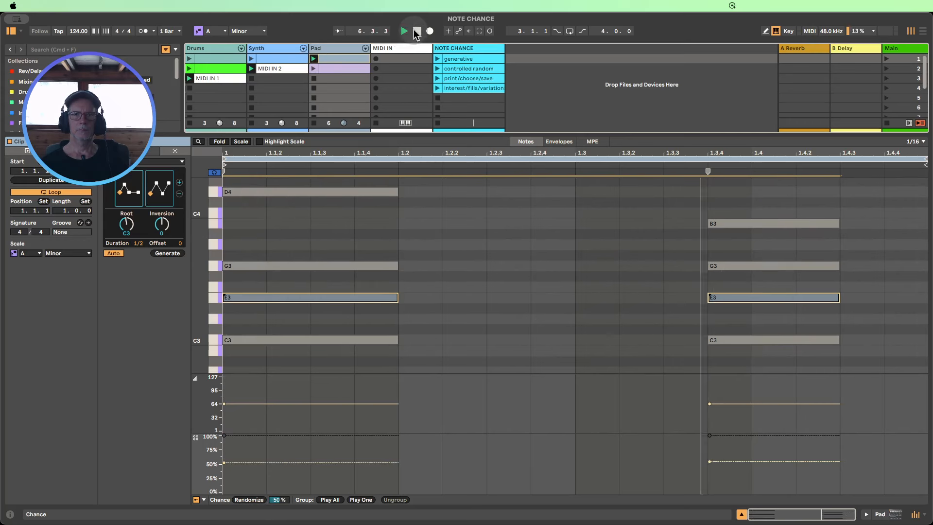
{"action": "left_click", "coordinate": [417, 32]}
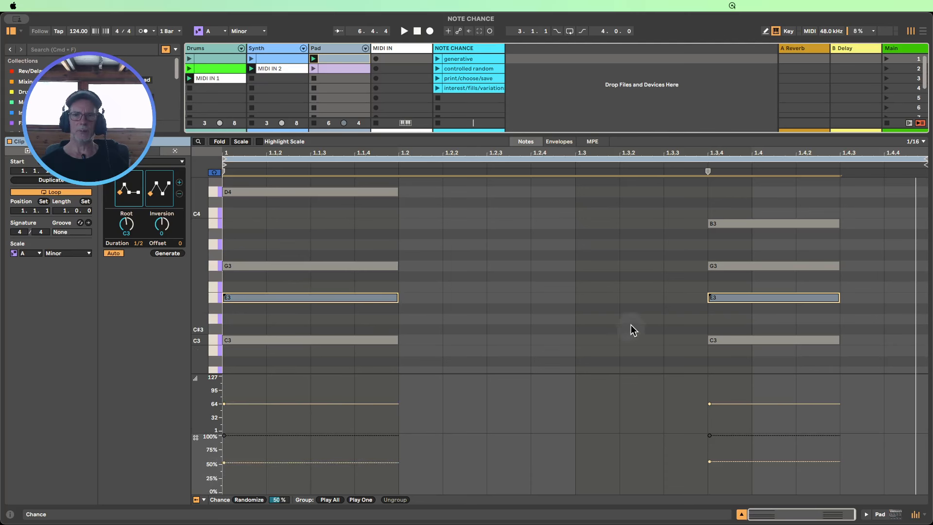
Open the purple Pad clip in the second slot and randomize the chance of all its notes.
{"action": "left_click", "coordinate": [741, 516]}
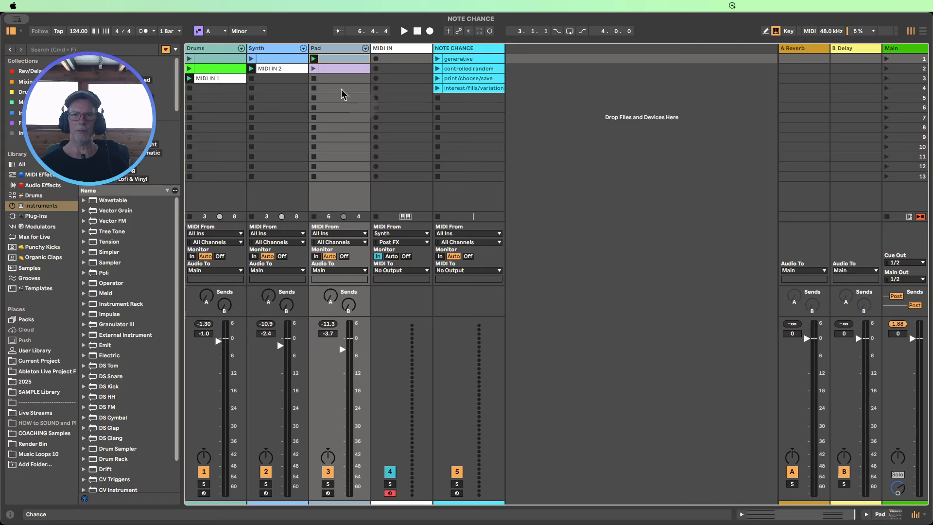
{"action": "double_click", "coordinate": [333, 65]}
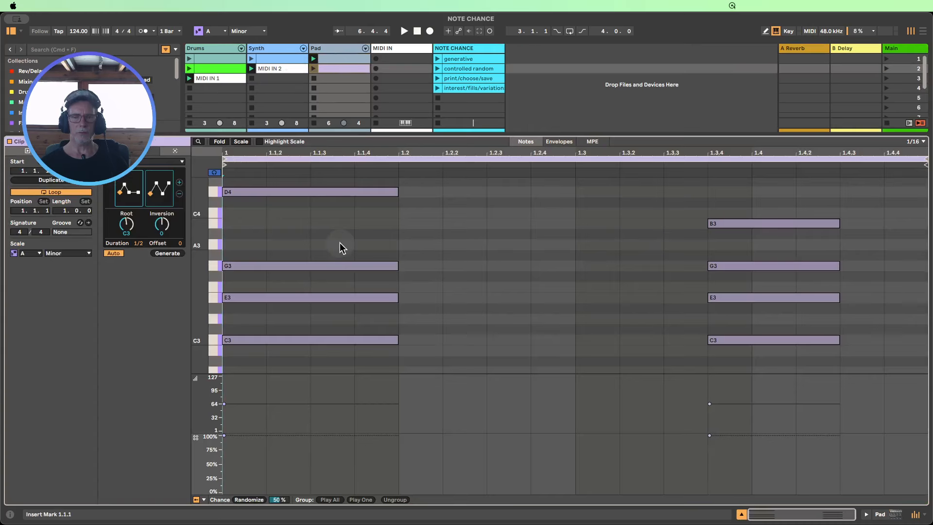
{"action": "key", "text": "super+a"}
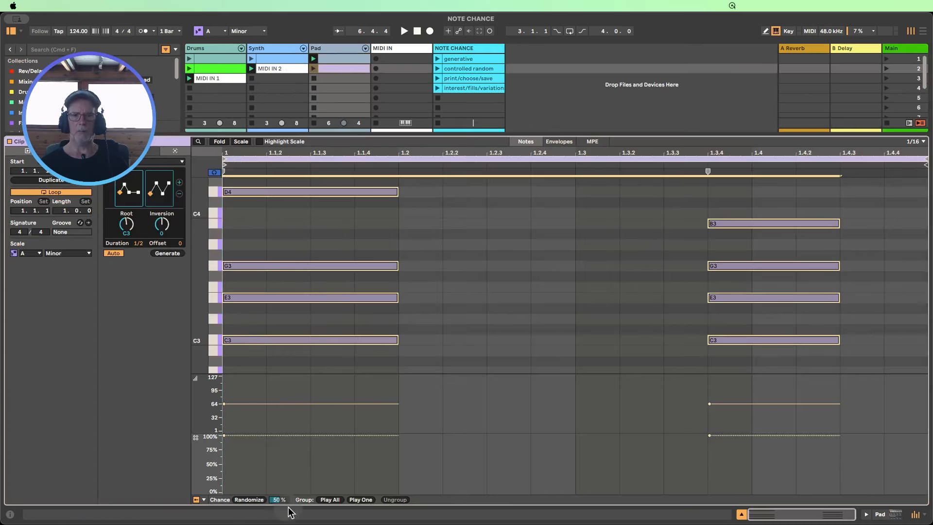
{"action": "left_click", "coordinate": [246, 500]}
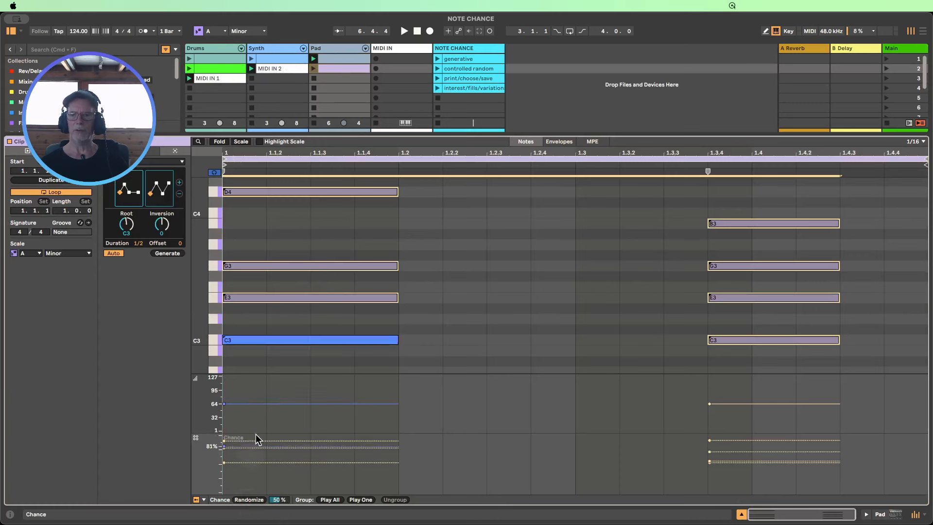
Play the purple Pad clip while re-randomizing its note chances, raise the randomize amount to 80%, and stop playback.
{"action": "left_click", "coordinate": [314, 68]}
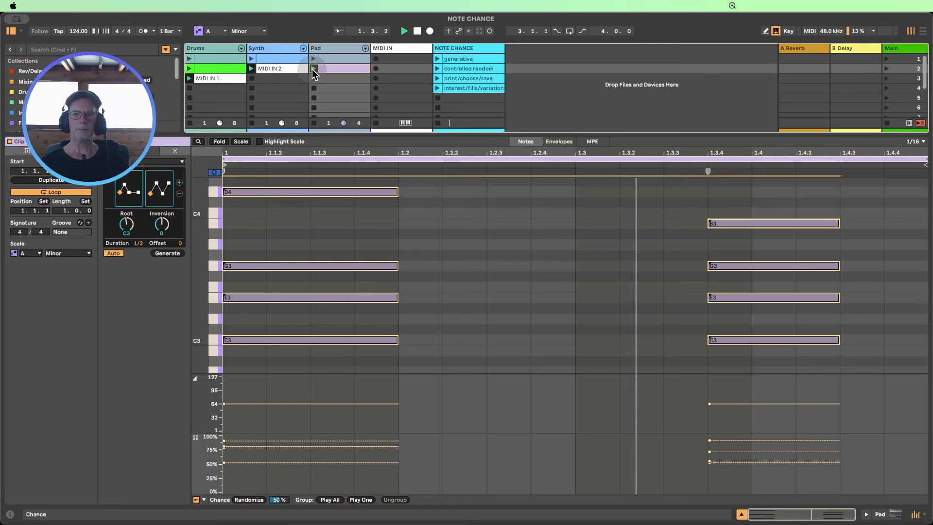
{"action": "left_click", "coordinate": [251, 501]}
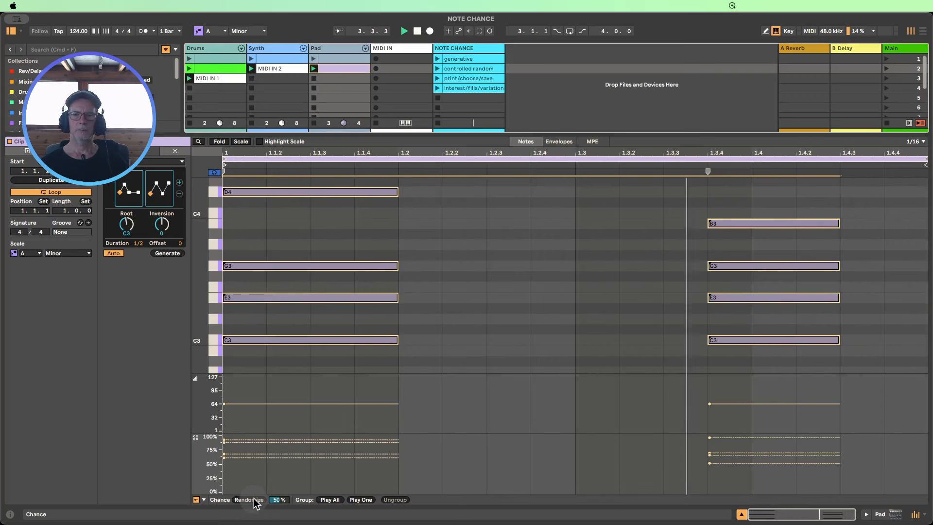
{"action": "left_click", "coordinate": [250, 501]}
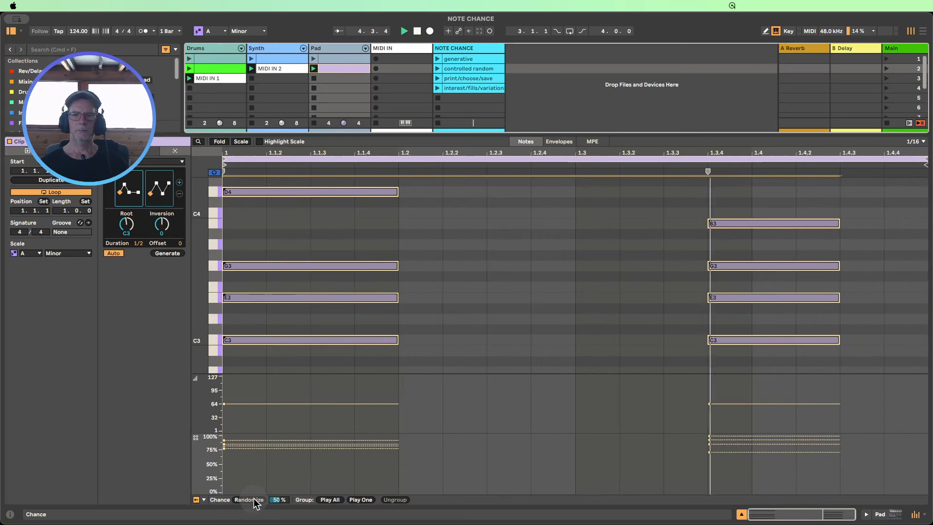
{"action": "left_click", "coordinate": [255, 500]}
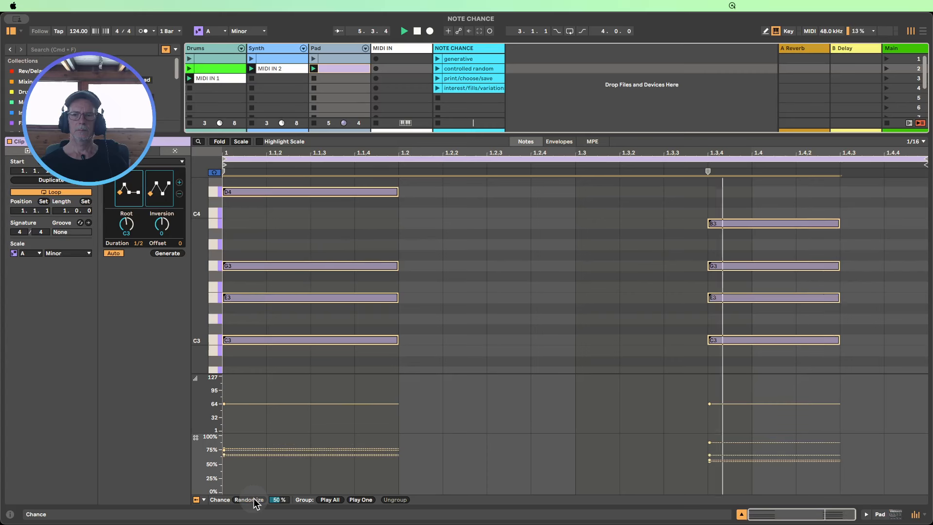
{"action": "left_click", "coordinate": [250, 501]}
{"action": "mouse_move", "coordinate": [277, 499]}
{"action": "left_mouse_down"}
{"action": "mouse_move", "coordinate": [277, 484]}
{"action": "mouse_move", "coordinate": [279, 495]}
{"action": "left_mouse_up"}
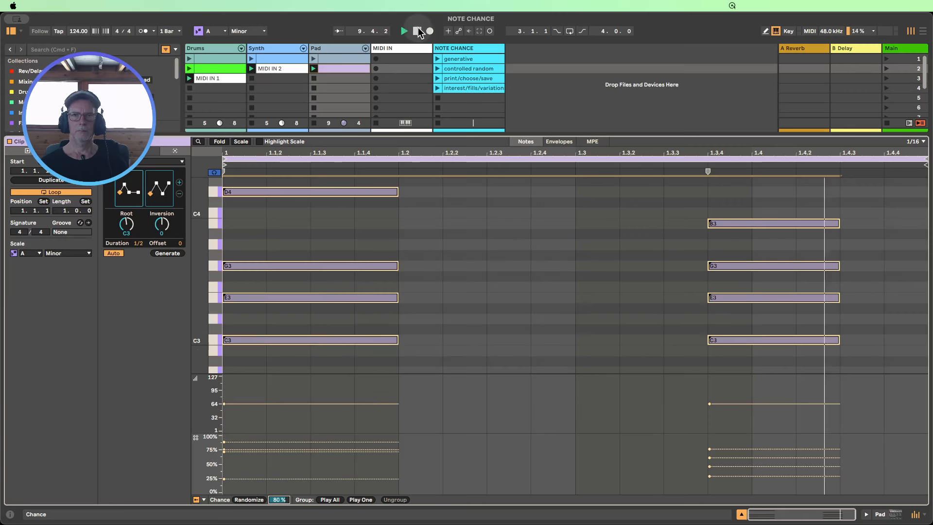
{"action": "left_click", "coordinate": [417, 31]}
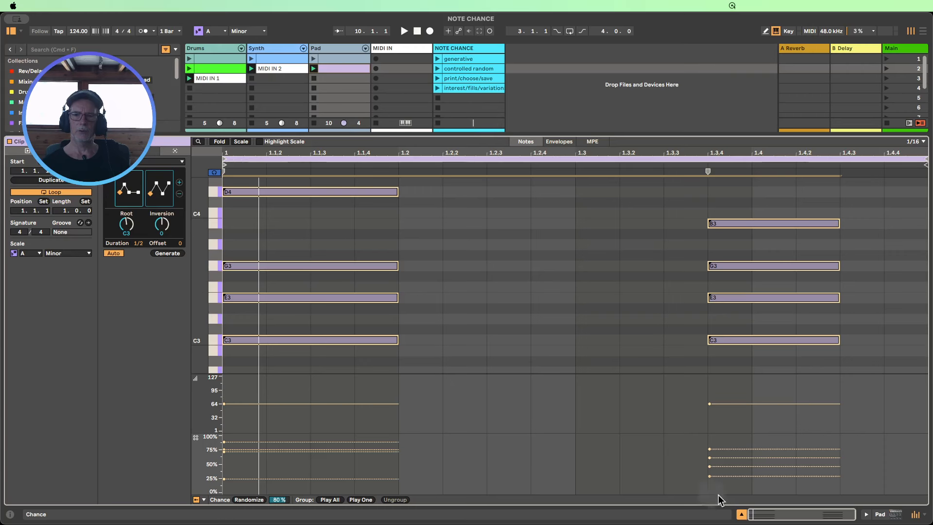
Close the clip view and select the MIDI IN track.
{"action": "left_click", "coordinate": [742, 514]}
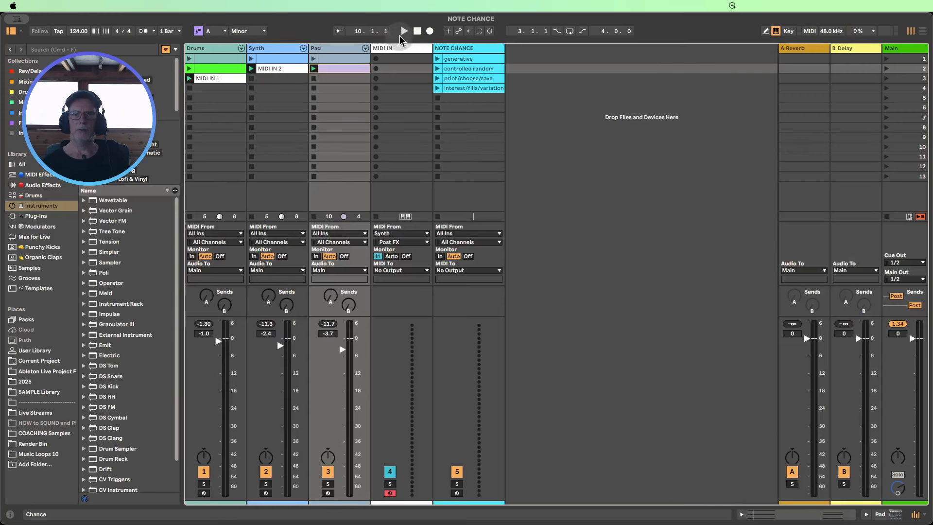
{"action": "left_click", "coordinate": [395, 49]}
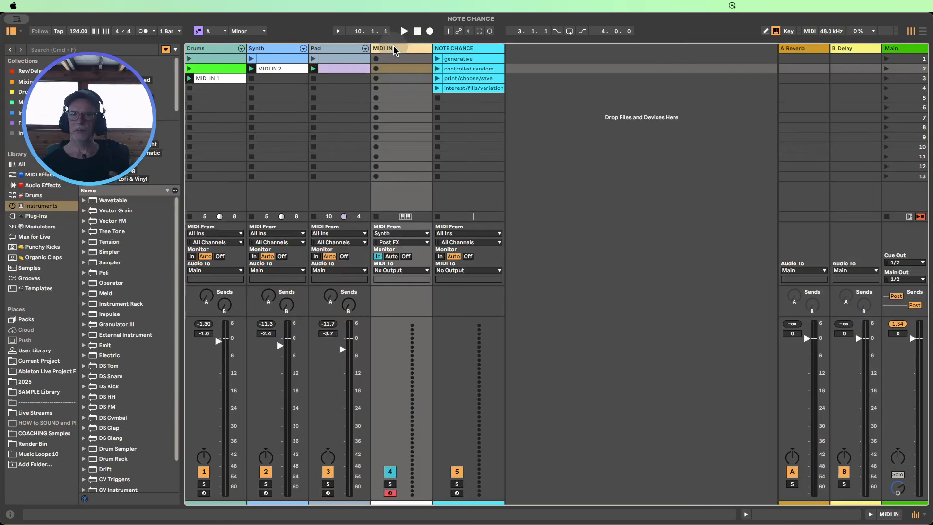